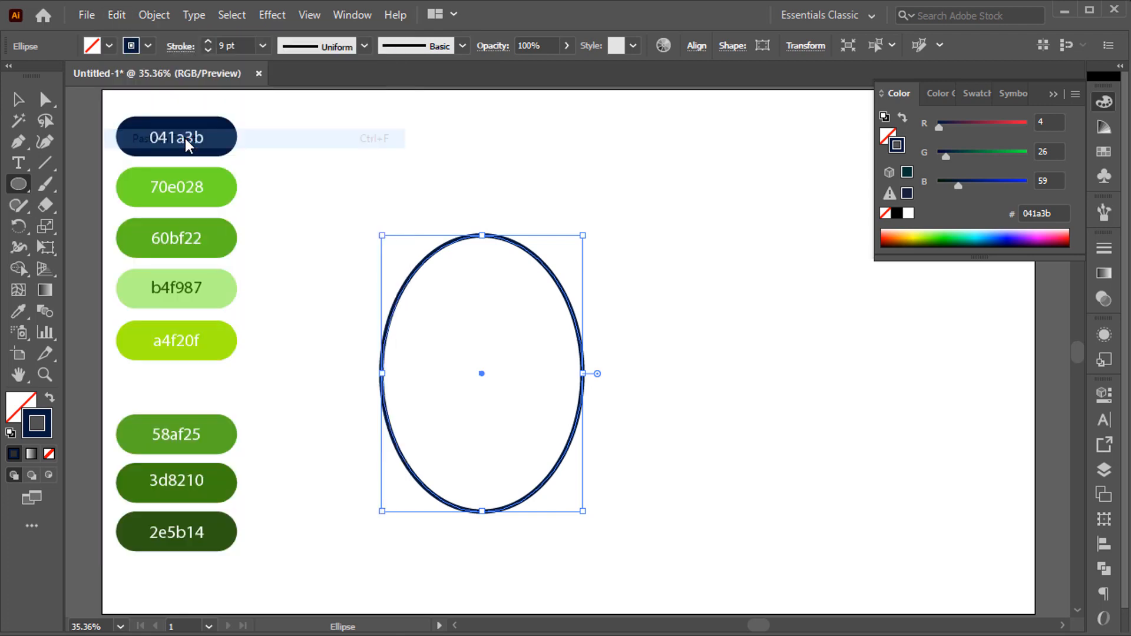
Step: Offset the duplicate ellipse to the right of the original and merge the two overlapping ellipses with Shape Builder
key("v")
left_click_drag(482, 374, 526, 374)
left_click_drag(377, 267, 432, 327)
key("shift+m")
left_click_drag(591, 431, 419, 364)
Step: Perspective-distort the merged outline with Free Transform, widening its top and narrowing its bottom into an apple shape
key("e")
left_click_drag(626, 236, 683, 236)
mouse_move(626, 511)
left_mouse_down()
mouse_move(623, 521)
mouse_move(606, 512)
left_mouse_up()
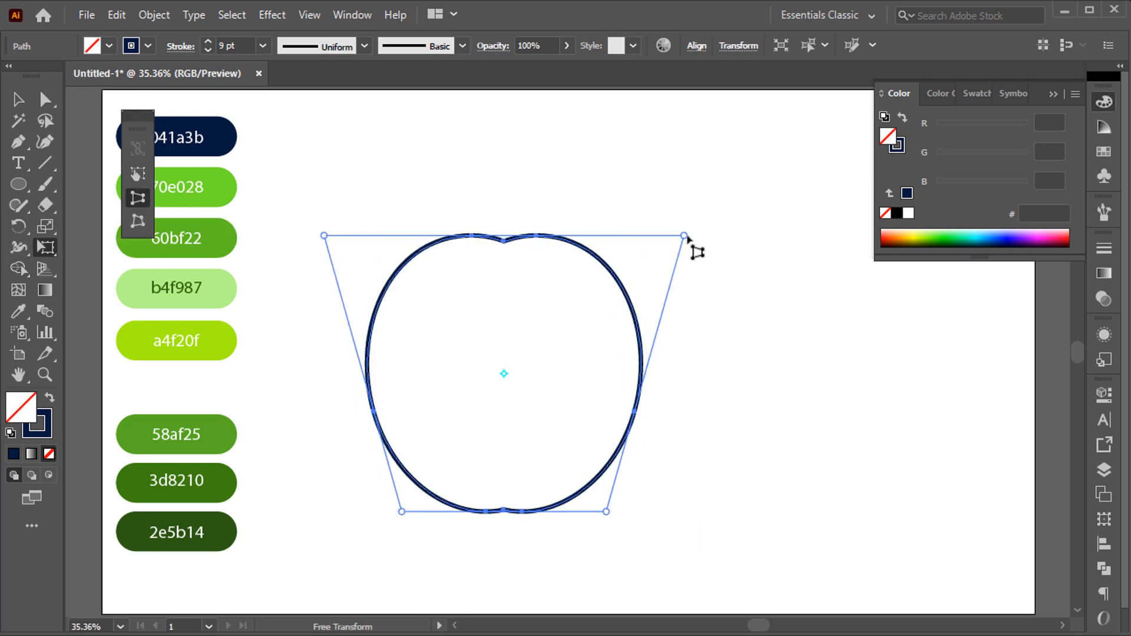
left_click_drag(687, 238, 715, 243)
key("v")
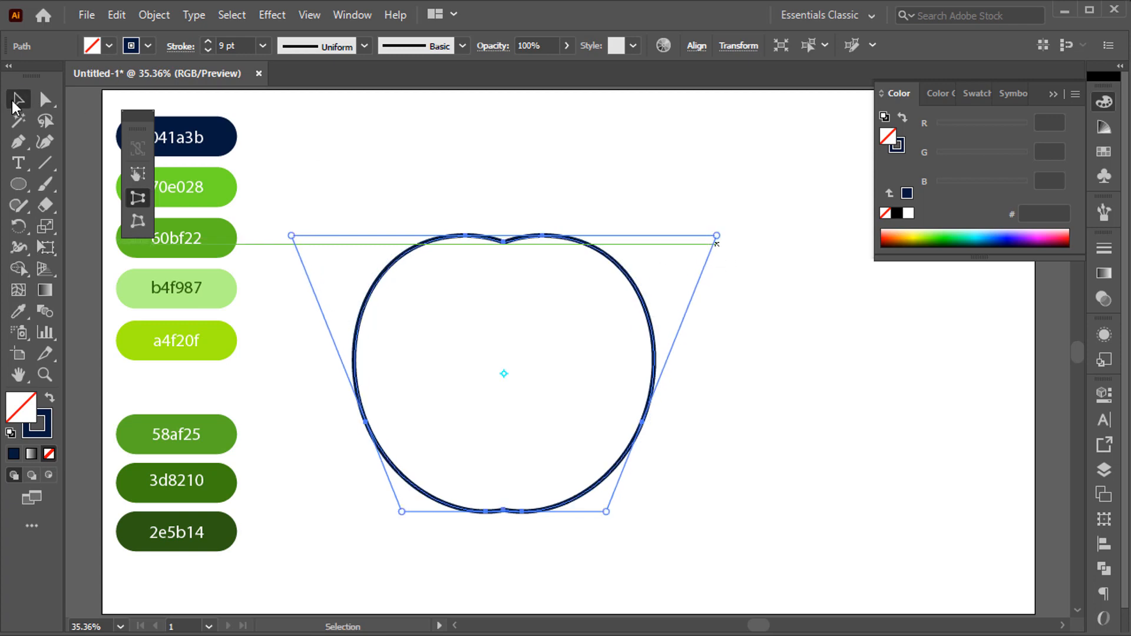
Step: Center the apple outline horizontally on the artboard and move it slightly lower
left_click_drag(550, 237, 604, 238)
left_click(1055, 94)
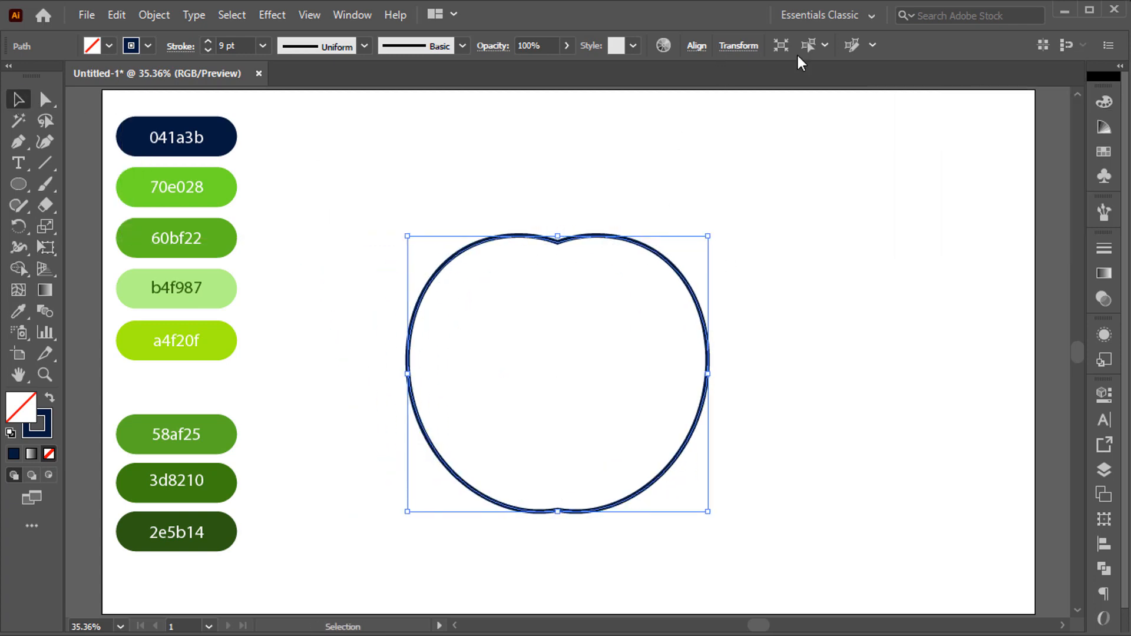
left_click(694, 46)
left_click(551, 96)
left_click(876, 259)
left_click_drag(719, 387, 719, 409)
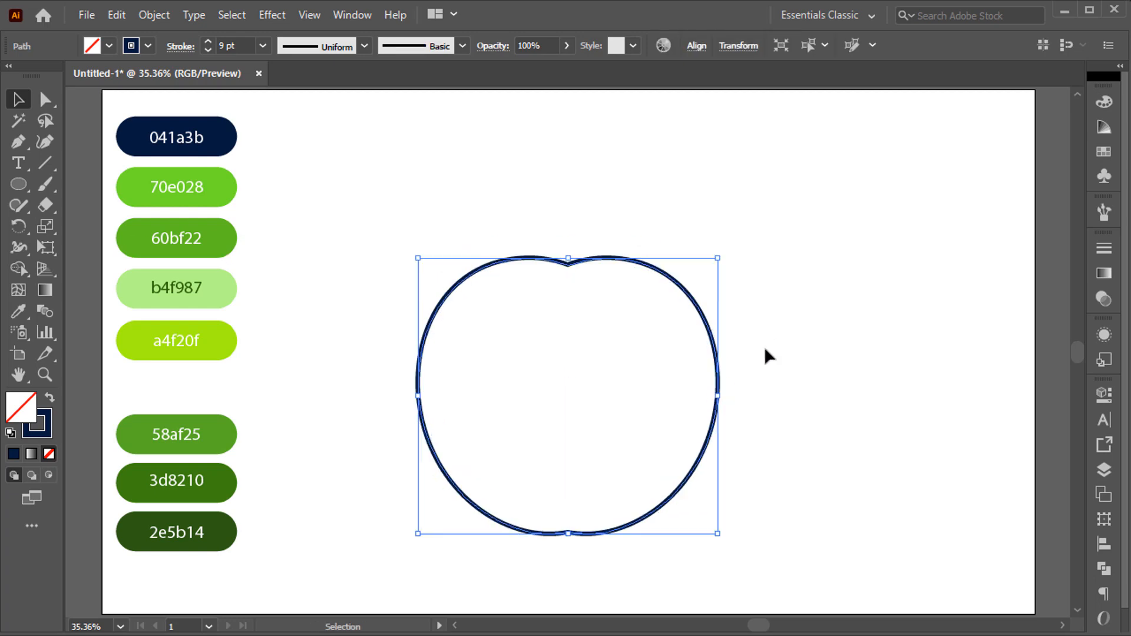
Step: Refine the apple outline with another perspective distortion, tapering the base further and spreading the top
key("e")
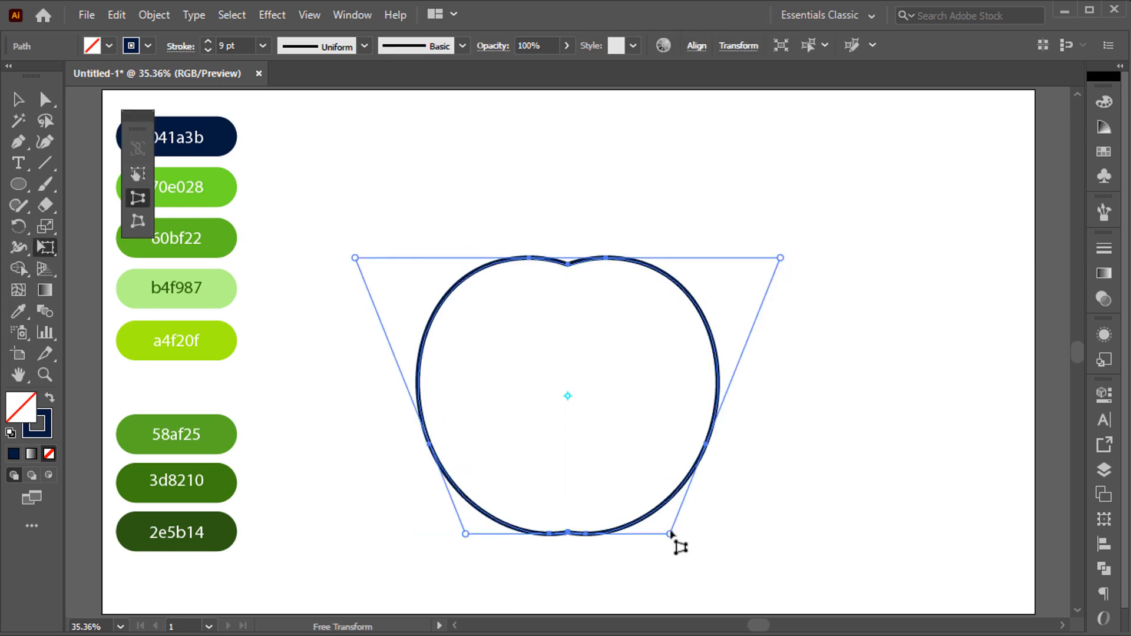
left_click_drag(671, 534, 657, 532)
left_click_drag(782, 259, 808, 260)
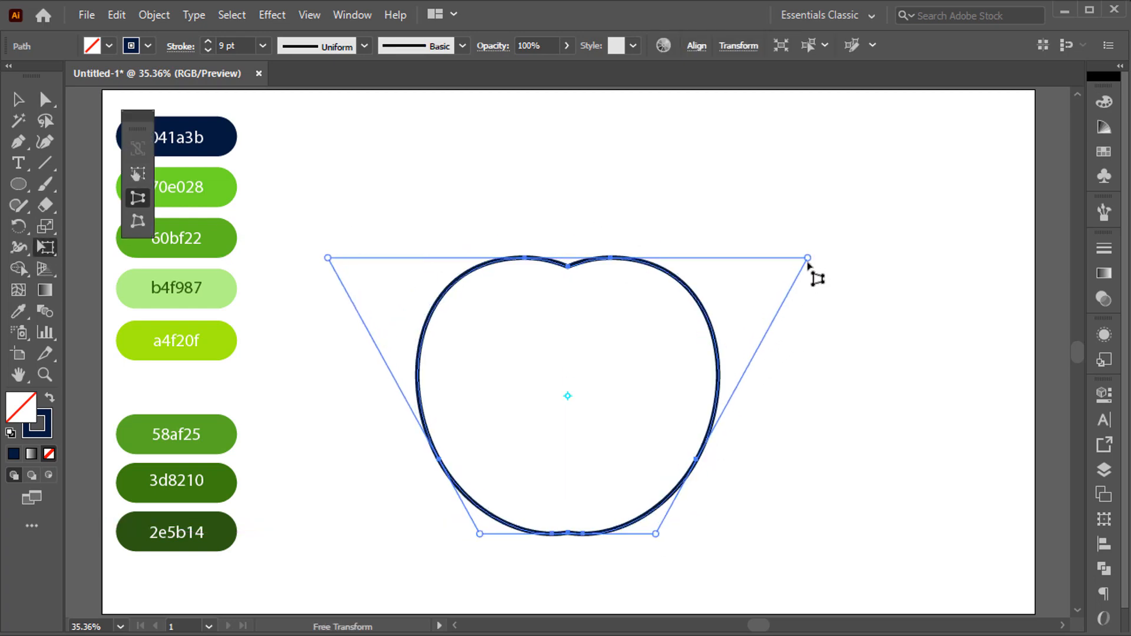
key("v")
Step: Round the sharp notches at the apple outline's top and bottom, and shift the outline slightly to the right
left_click(803, 355)
left_click(616, 258)
left_click(45, 100)
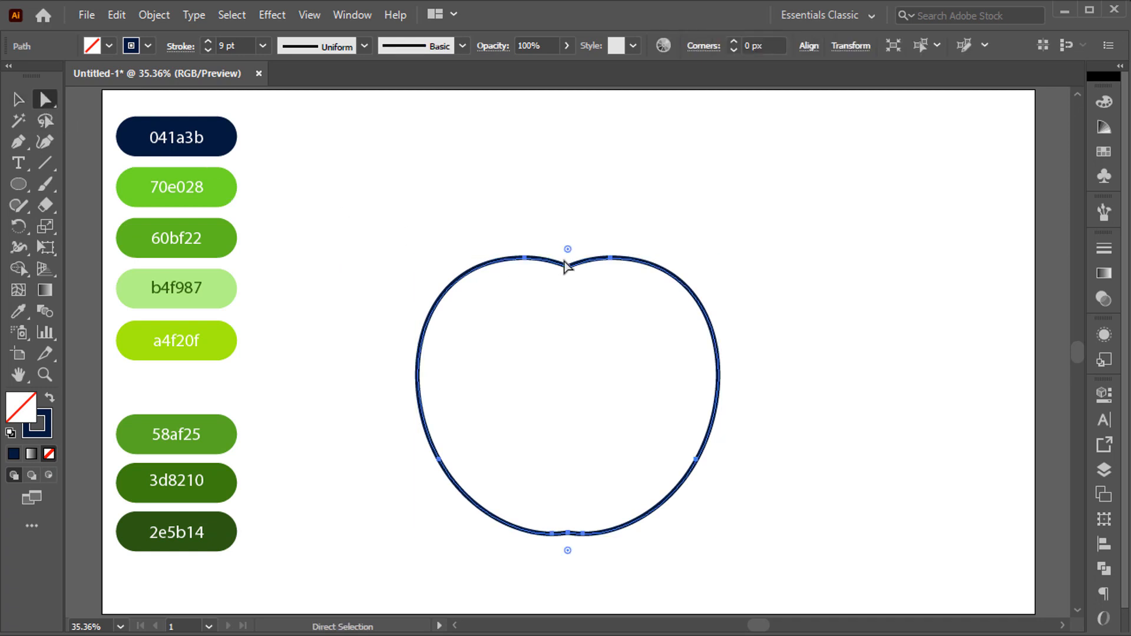
left_click_drag(570, 246, 579, 228)
key("v")
left_click(616, 387)
left_click_drag(716, 355, 731, 354)
Step: Draw a curved stem path with the Pen tool from inside the apple up past the top notch, and refine its curvature
left_click(19, 142)
left_click(583, 326)
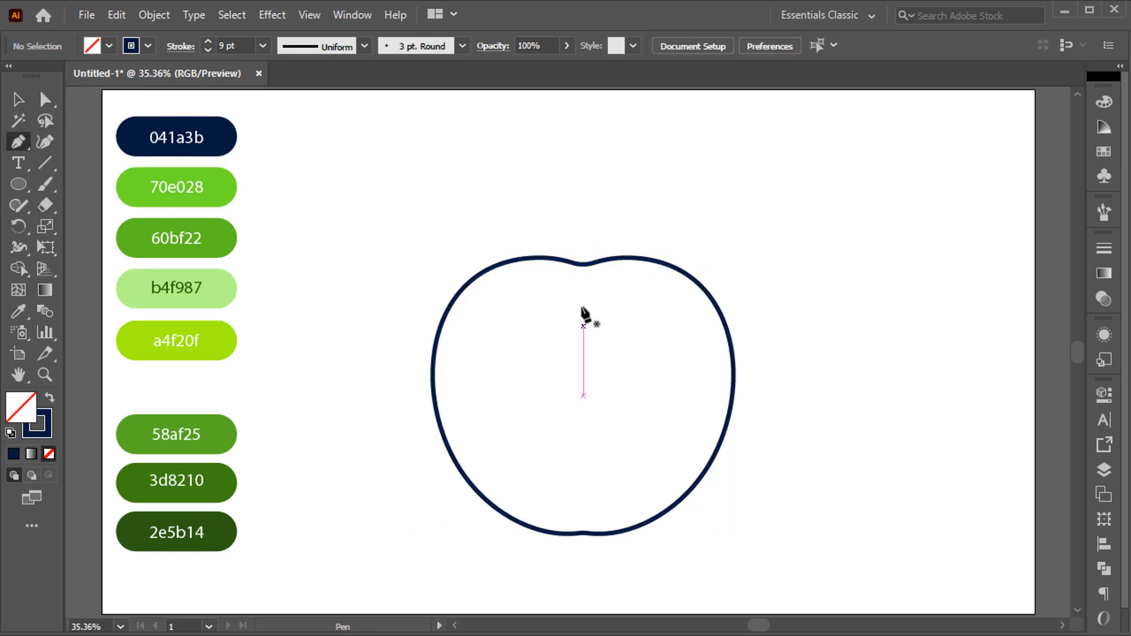
mouse_move(601, 192)
left_mouse_down()
mouse_move(642, 141)
mouse_move(690, 111)
left_mouse_up()
key("a")
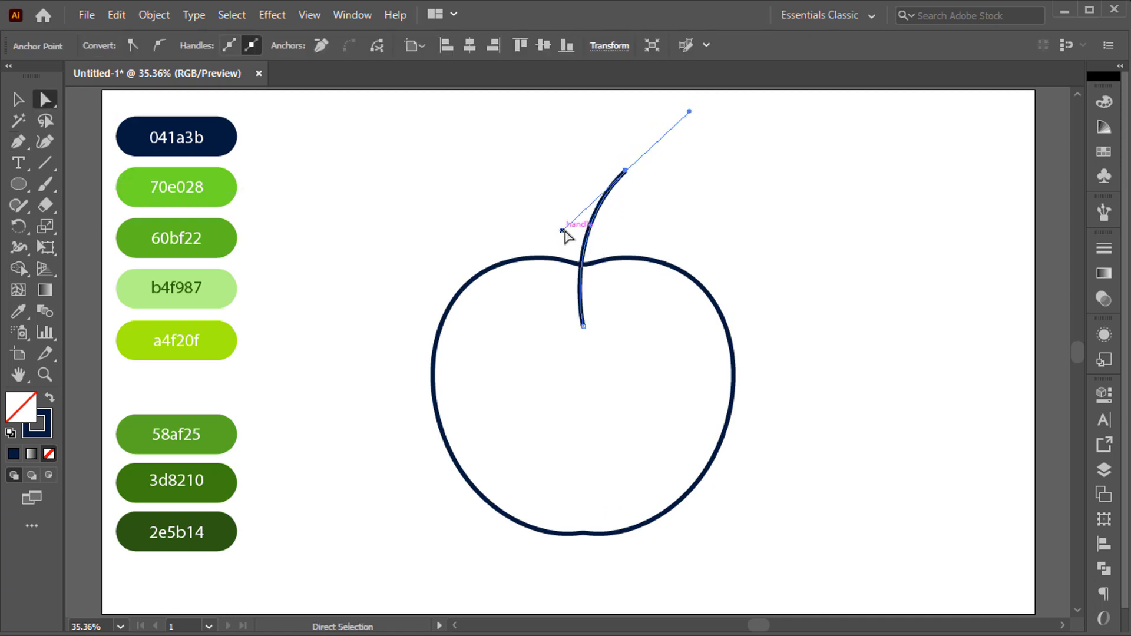
left_click_drag(563, 231, 551, 233)
key("v")
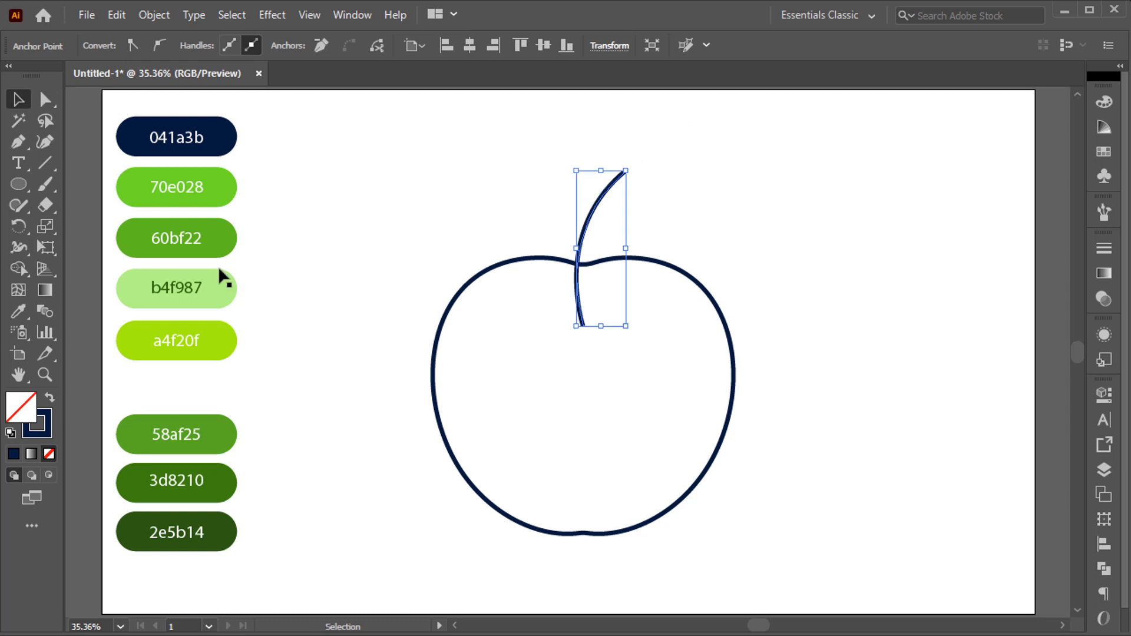
Step: Widen the stem's upper end to about 42 pt with the Width tool, give it round caps, and nudge it right
key("shift+w")
left_click_drag(625, 170, 639, 171)
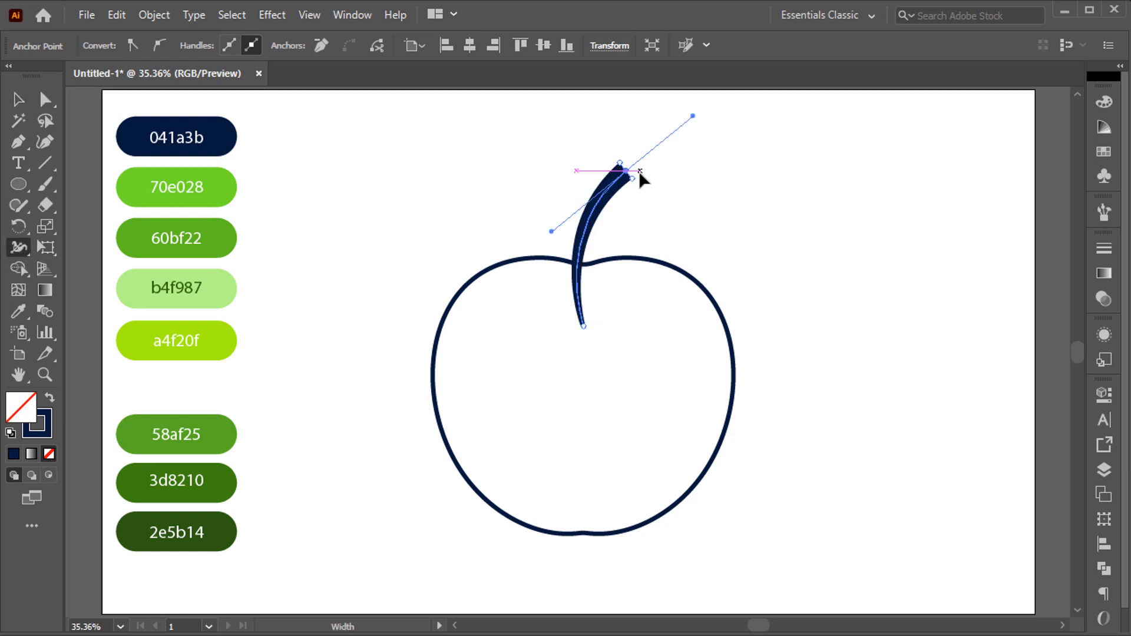
key("v")
left_click(180, 46)
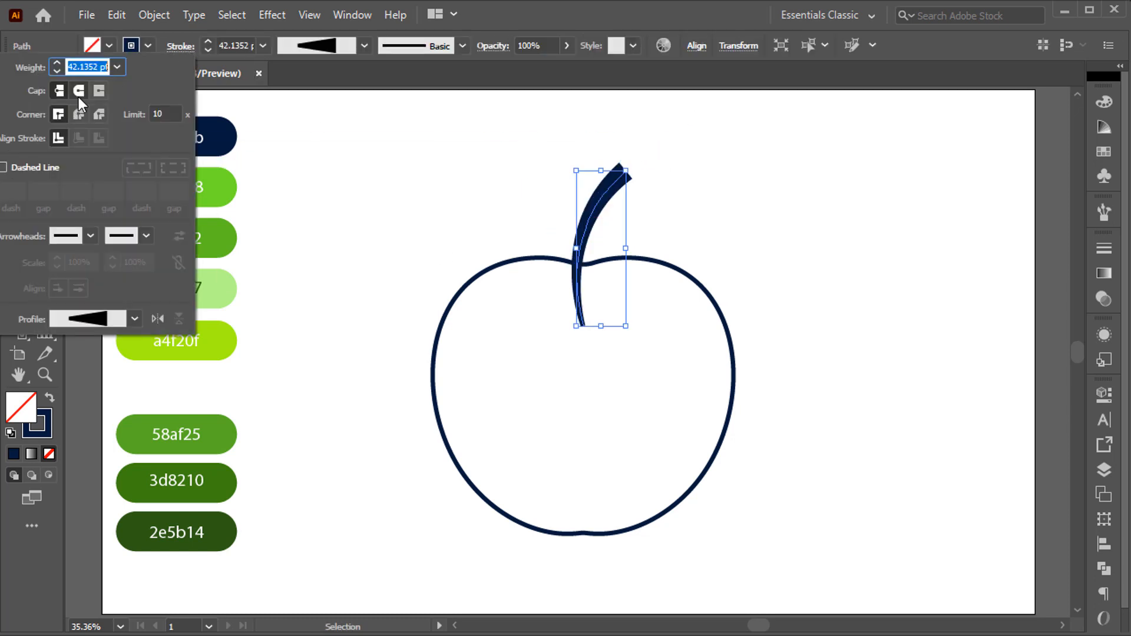
left_click(78, 91)
left_click(422, 185)
left_click_drag(579, 230, 586, 230)
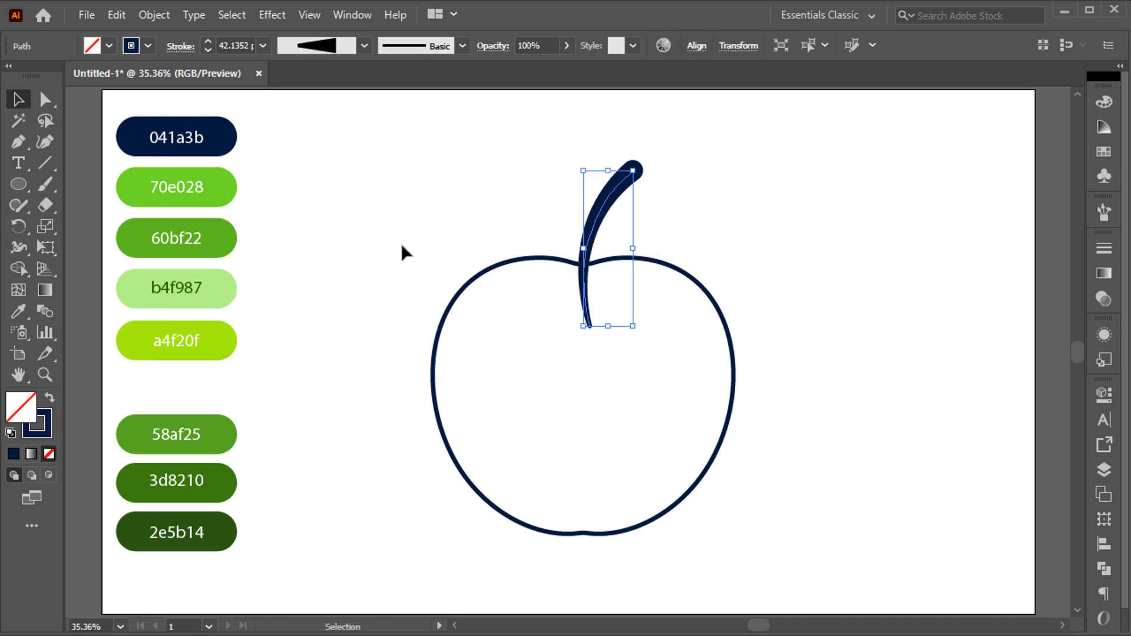
Step: Draw a short horizontal line just below the stem with an 8 pt stroke and a width profile tapered at both ends
key("p")
left_click_drag(563, 335, 613, 339)
key("v")
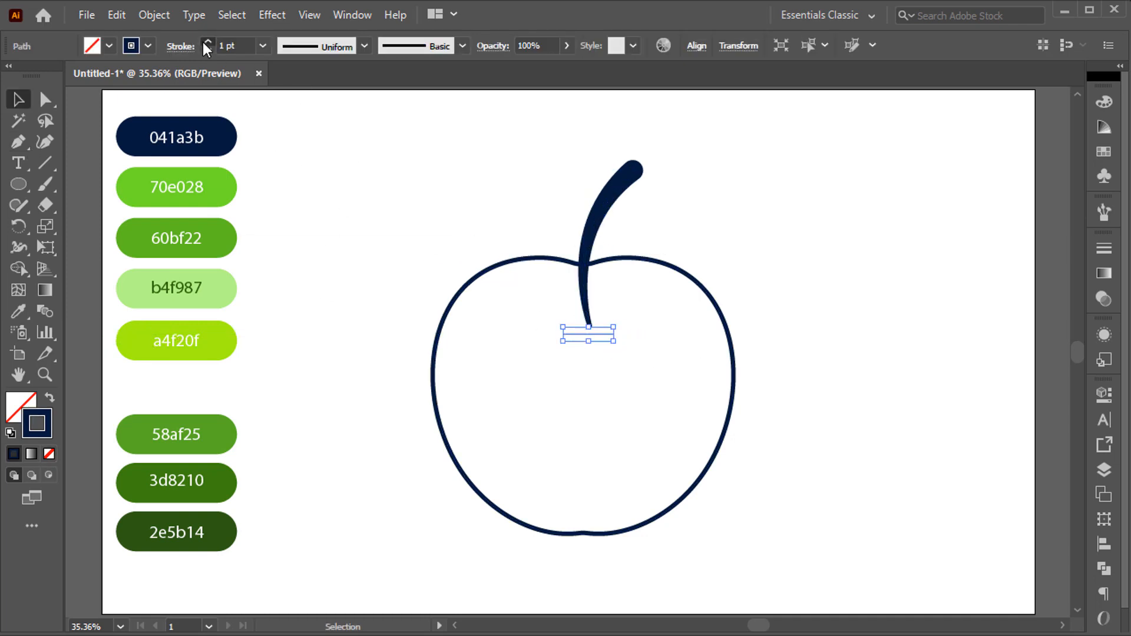
left_click(208, 42)
left_click(207, 42)
left_click(364, 46)
left_click(339, 97)
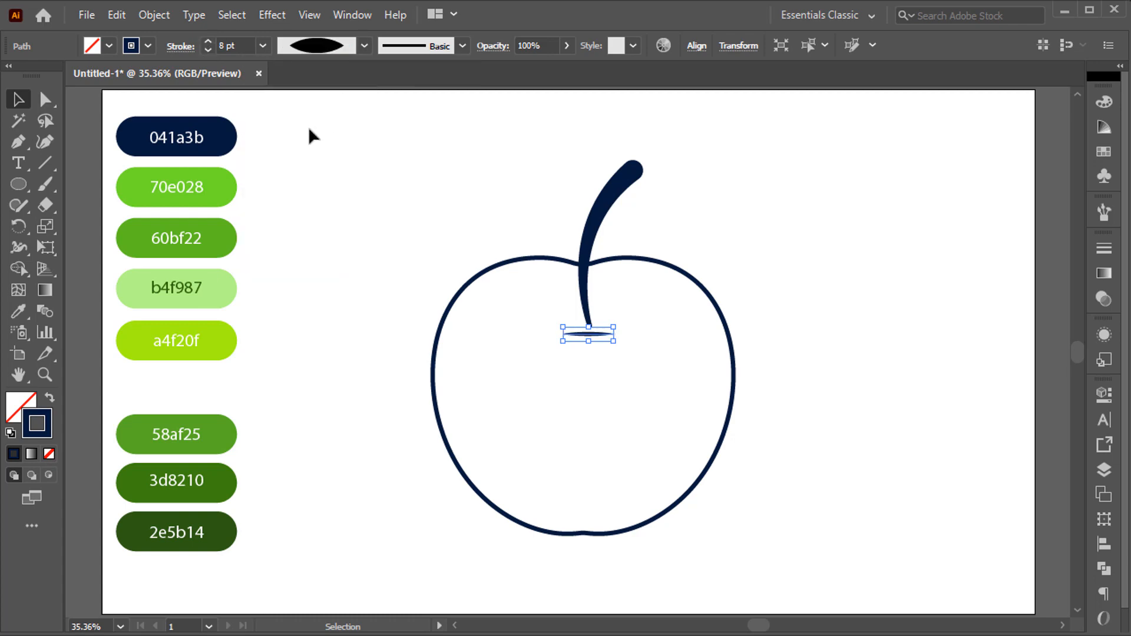
Step: Bend the short line below the stem into a downward-bulging arc with the Anchor Point tool
left_click_drag(18, 145, 100, 207)
key("ctrl+1")
left_click_drag(584, 335, 581, 354)
key("ctrl+0")
key("v")
left_click(582, 354)
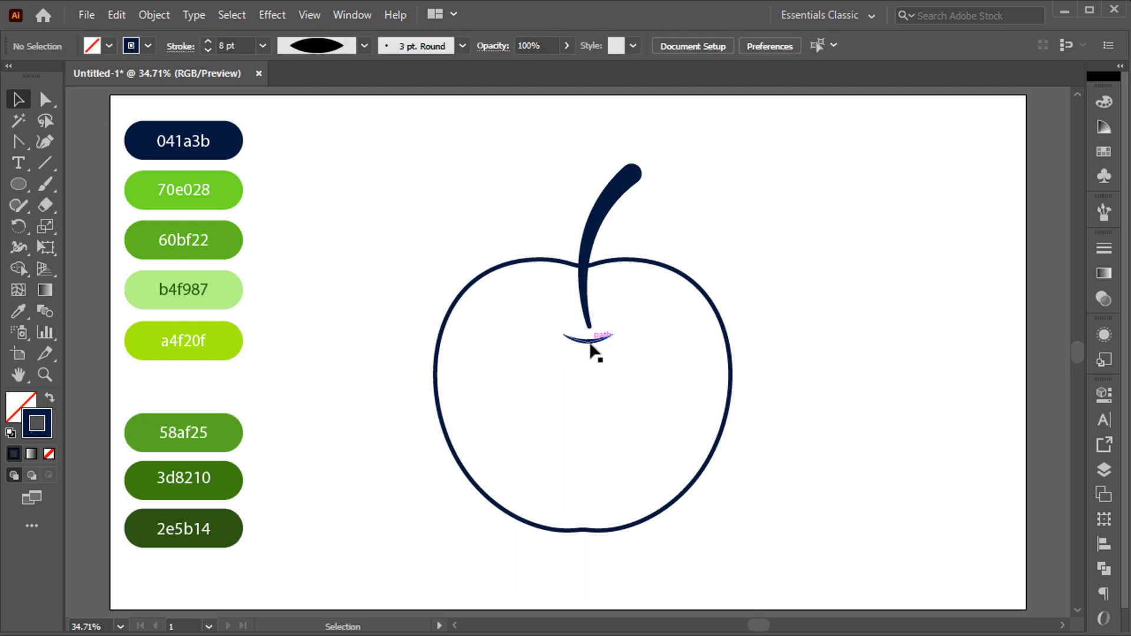
Step: Thicken the stroke of the arc below the stem, and move the stem and arc upward together
left_click(591, 343)
left_click(211, 44)
left_click_drag(593, 309, 593, 285)
left_click(726, 281)
left_click(598, 322)
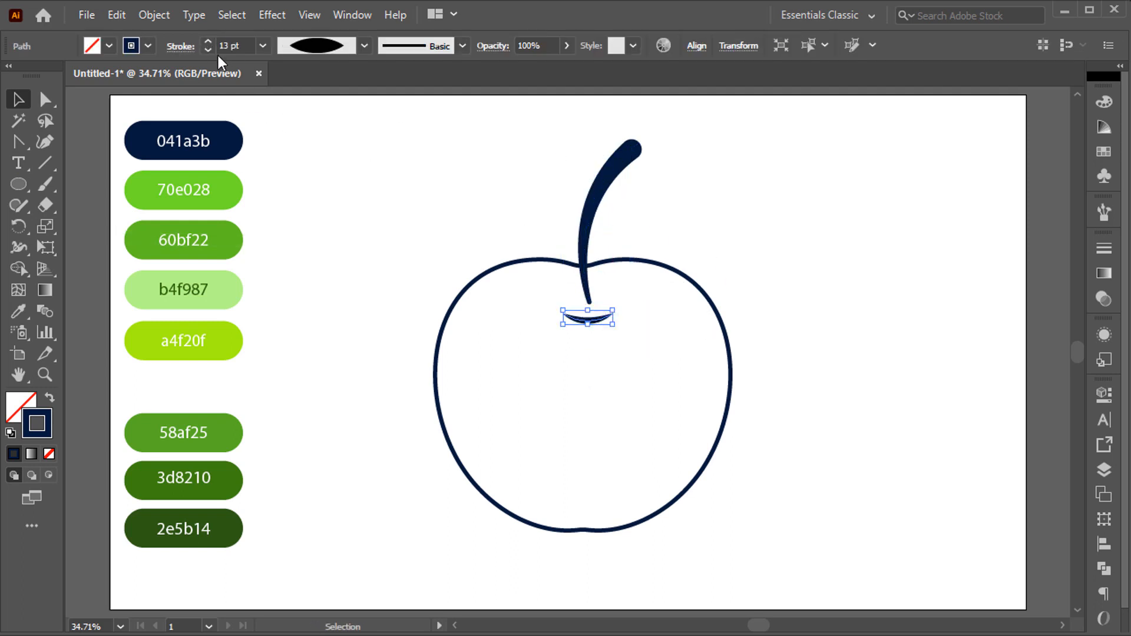
left_click(210, 42)
left_click(210, 43)
left_click(210, 43)
Step: Set the apple outline's stroke weight to 12 pt
left_click(416, 193)
left_click(447, 322)
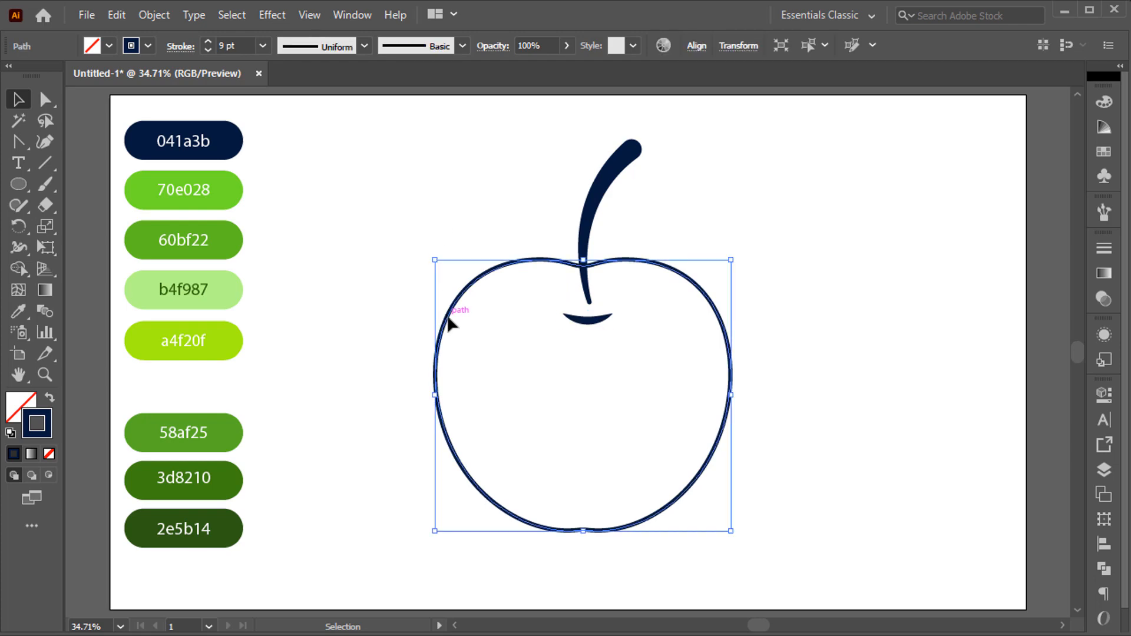
left_click(210, 42)
left_click(210, 43)
left_click(209, 43)
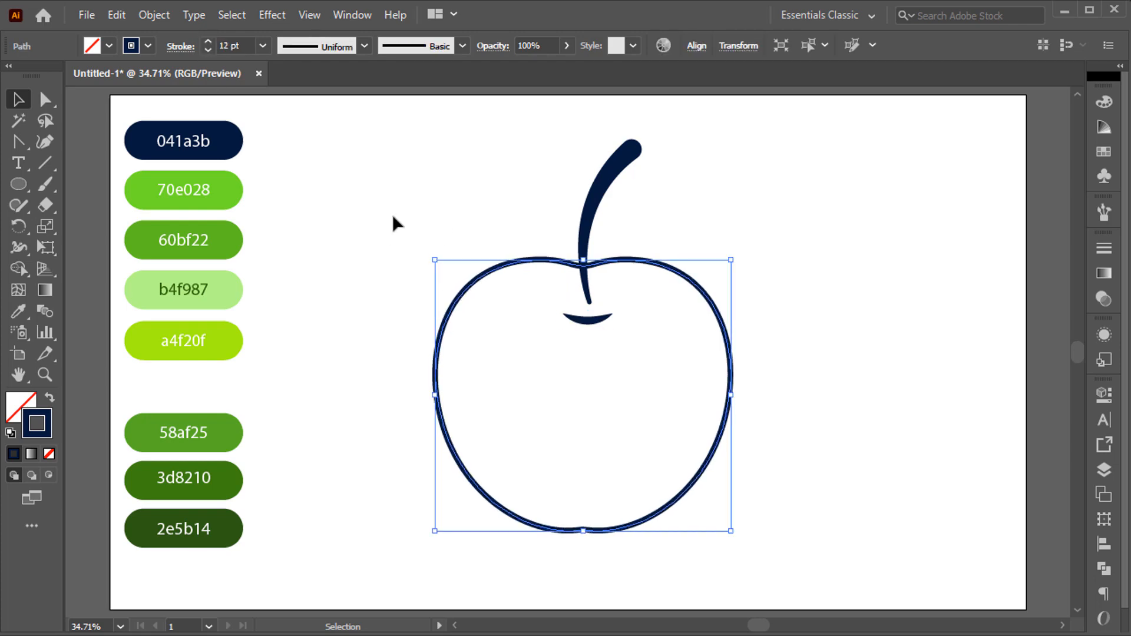
Step: Paste a copy of the apple outline in back and give it a 60bf22 fill with no stroke
left_click(117, 15)
left_click(145, 99)
left_click(116, 15)
left_click(163, 158)
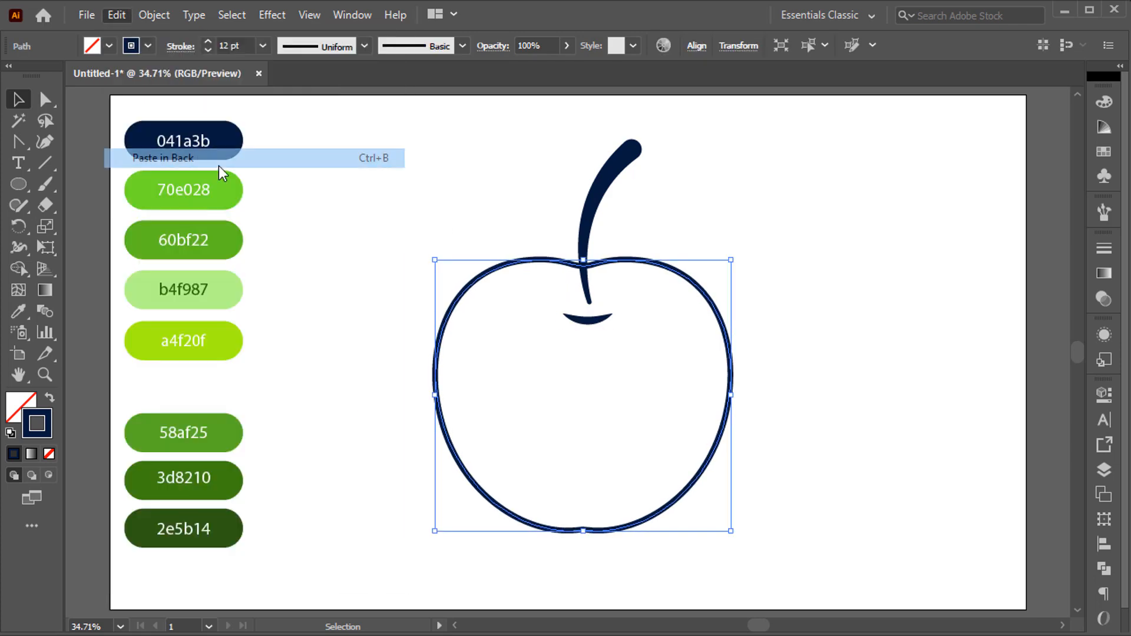
key("shift+x")
left_click(19, 313)
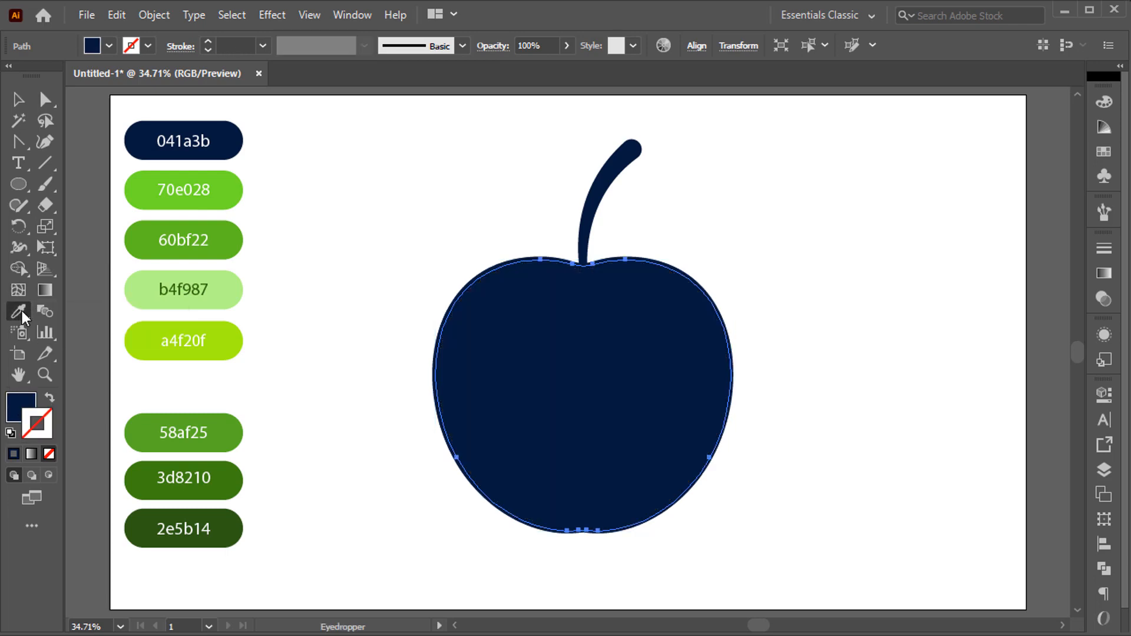
left_click(238, 233)
key("v")
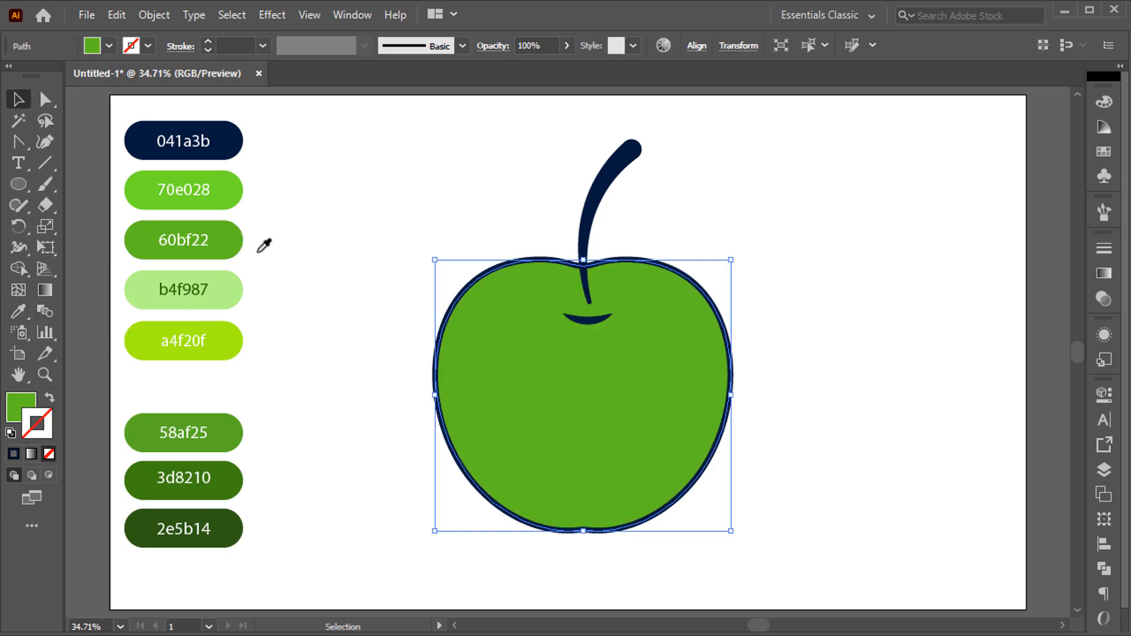
Step: Paste a copy of the green fill in front, offset it up and left, and trim the part outside the apple with Shape Builder
left_click(113, 15)
left_click(145, 100)
left_click(117, 15)
left_click(197, 138)
left_click_drag(608, 447, 595, 435)
key("shift+m")
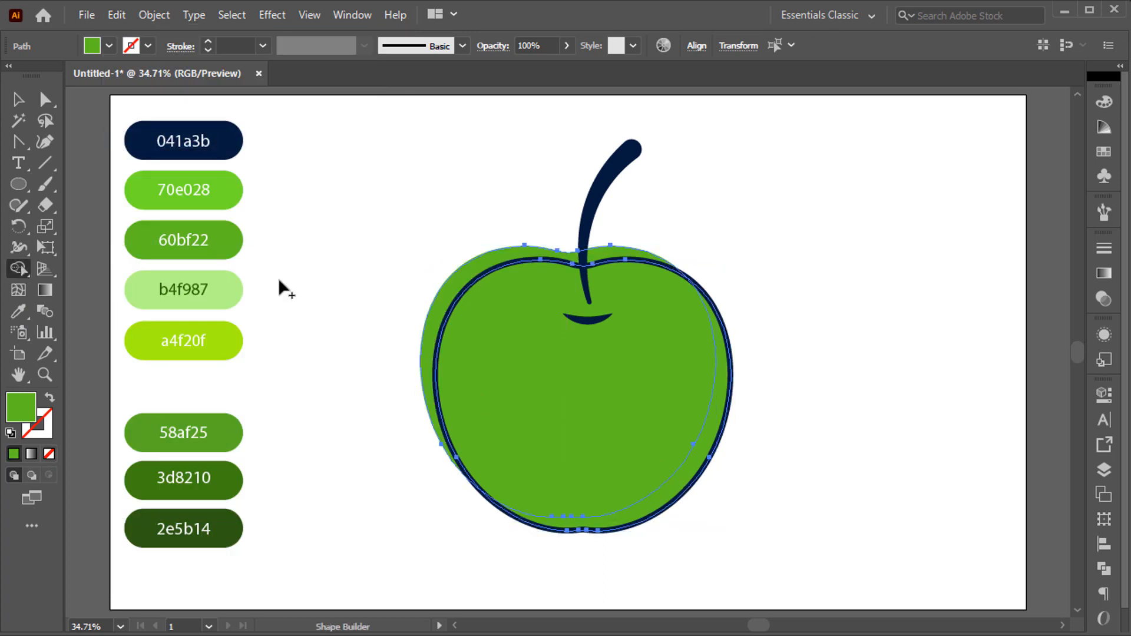
left_click(450, 299, "alt")
key("v")
key("ctrl+shift+a")
Step: Fill the apple's large front area with 70e028, leaving the darker shadow along the lower-right edge
left_click(521, 375)
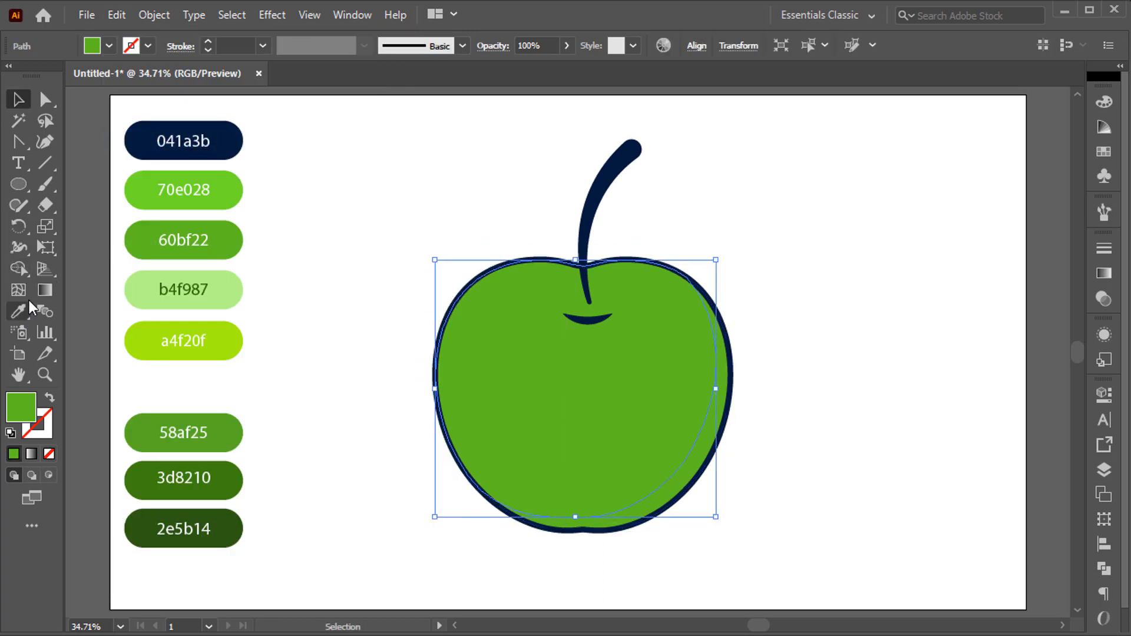
left_click(19, 311)
left_click(235, 178)
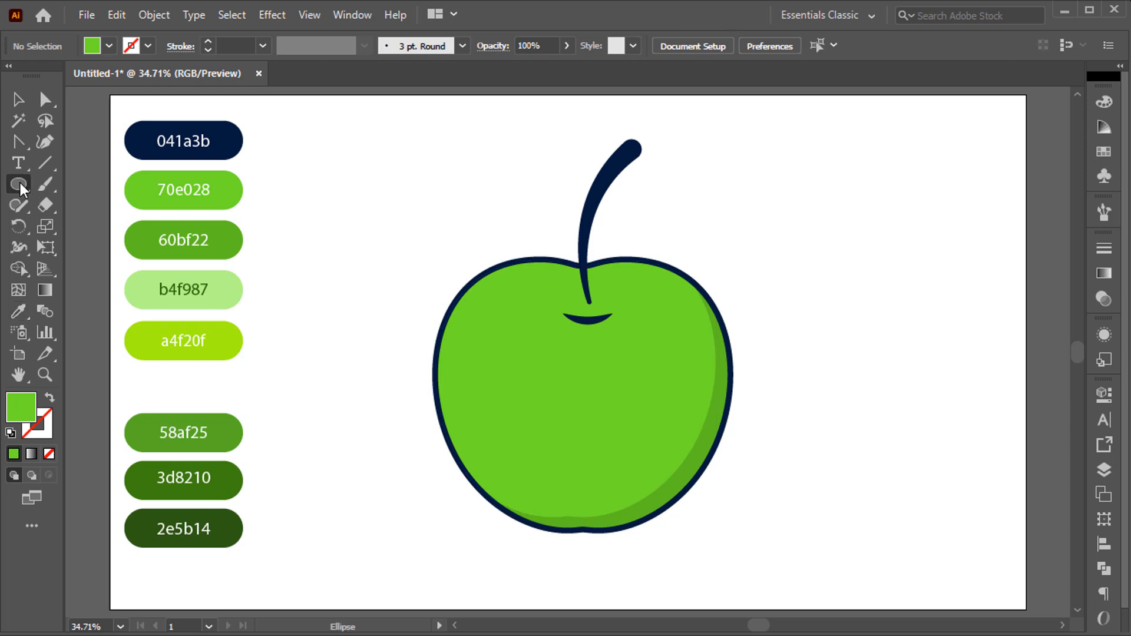
Step: Add a narrow, slightly tilted b4f987 ellipse highlight on the apple's upper-left side, with a smaller ellipse beneath it
left_click(19, 312)
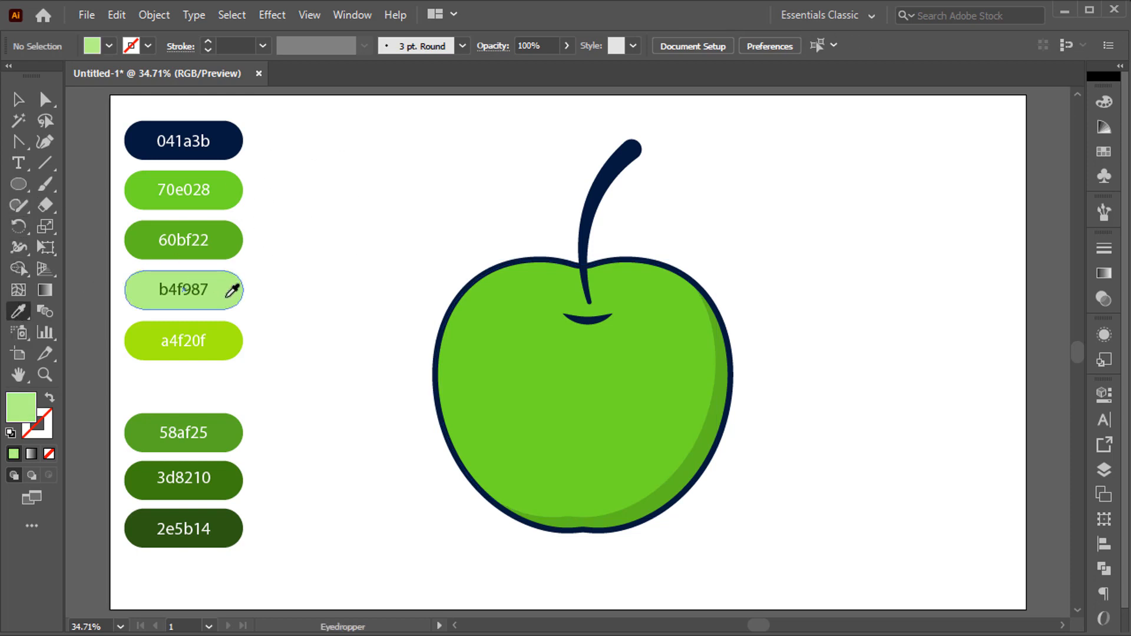
left_click_drag(469, 308, 482, 373)
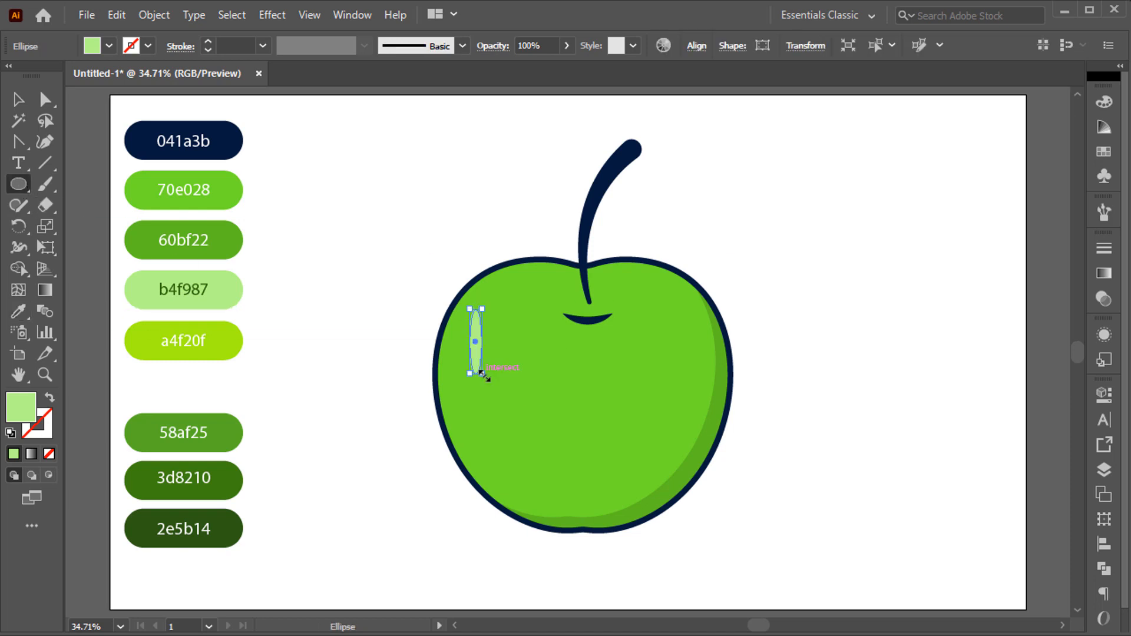
scroll(508, 360, "up", 3)
scroll(411, 348, "up", 2)
left_click_drag(412, 348, 412, 355)
left_click_drag(384, 369, 341, 360)
key("ctrl+0")
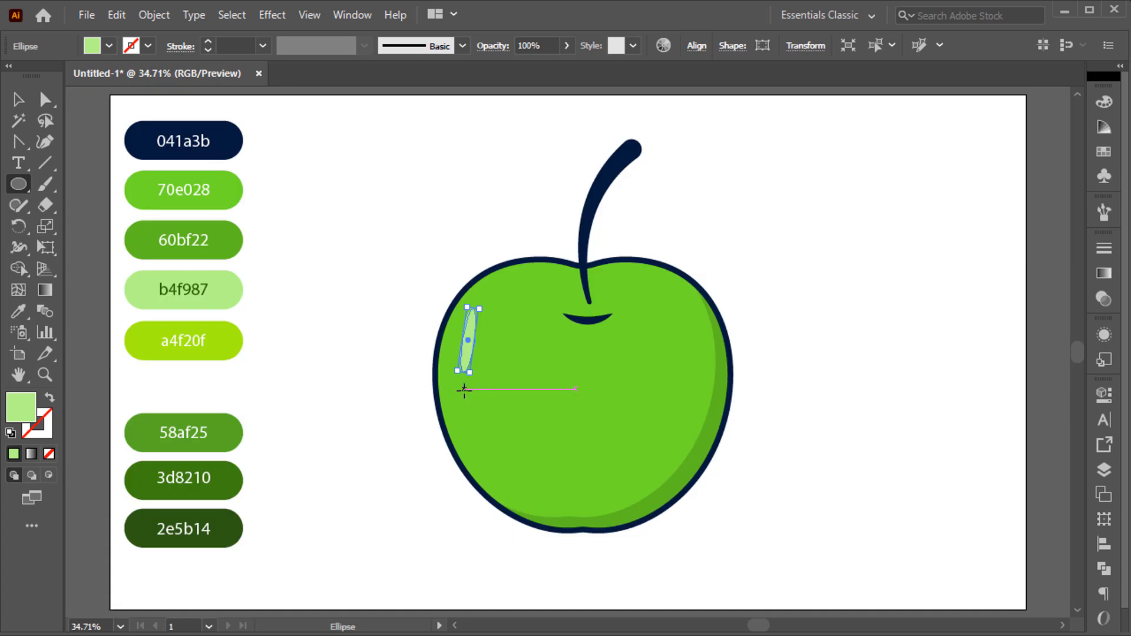
left_click_drag(459, 389, 466, 405)
key("ctrl+shift+a")
Step: Set the drawing colors to a 041a3b stroke with no fill
key("i")
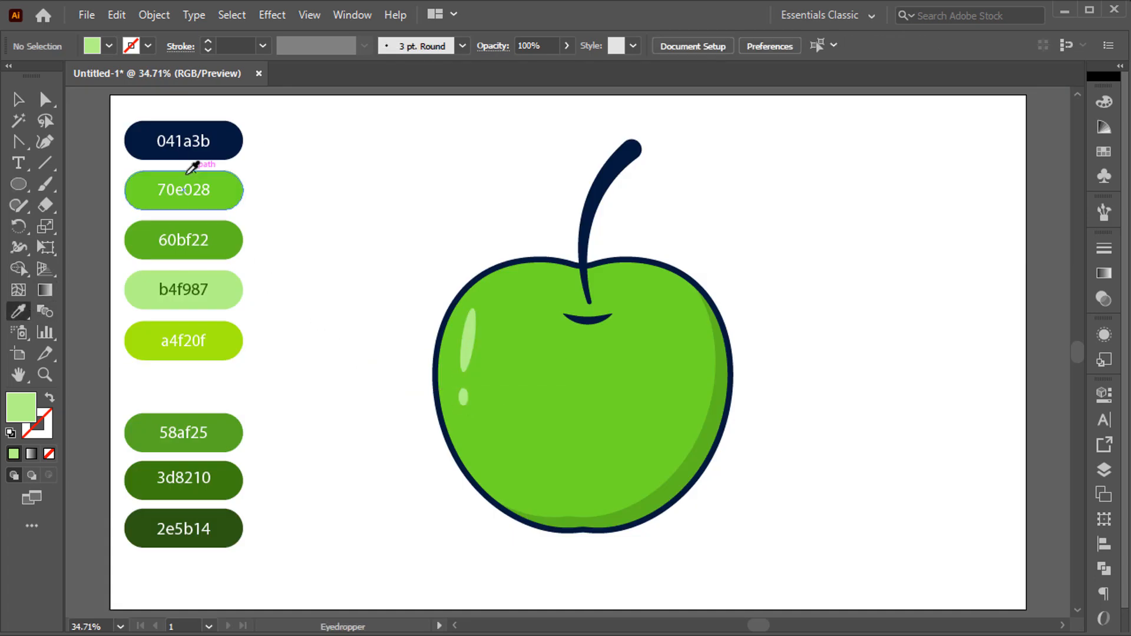
left_click(193, 150)
left_click(50, 398)
left_click(45, 425)
Step: Draw a closed, S-curved leaf outline to the left of the stem with the Pen tool
left_click_drag(25, 139, 112, 142)
scroll(539, 239, "up", 1)
scroll(518, 265, "up", 3)
scroll(478, 272, "up", 1)
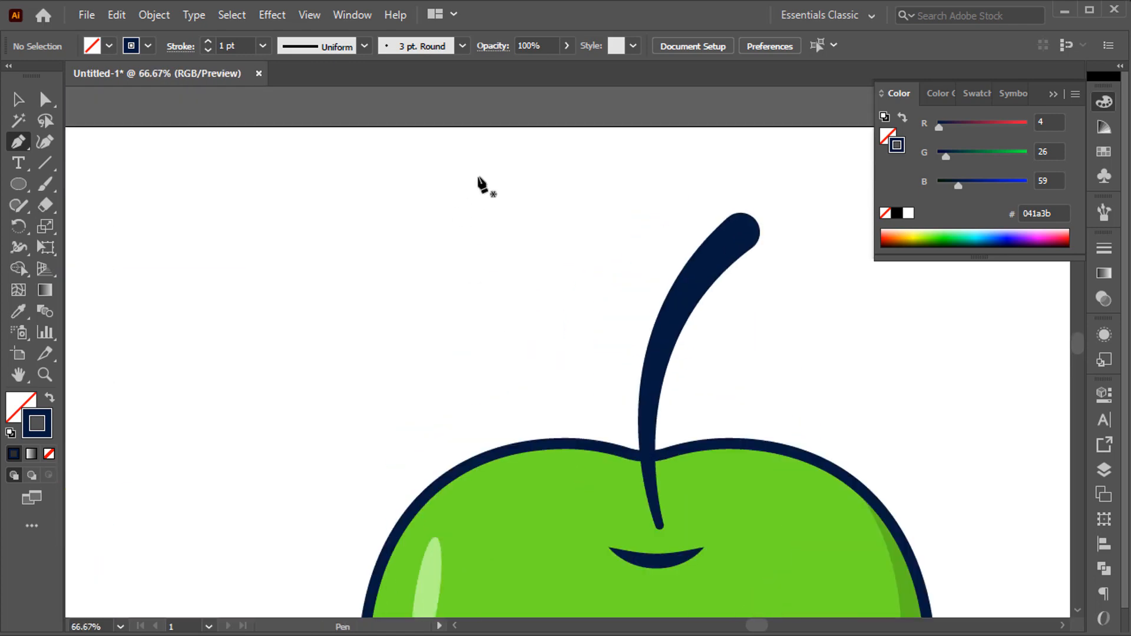
left_click(479, 176)
left_click_drag(448, 272, 452, 308)
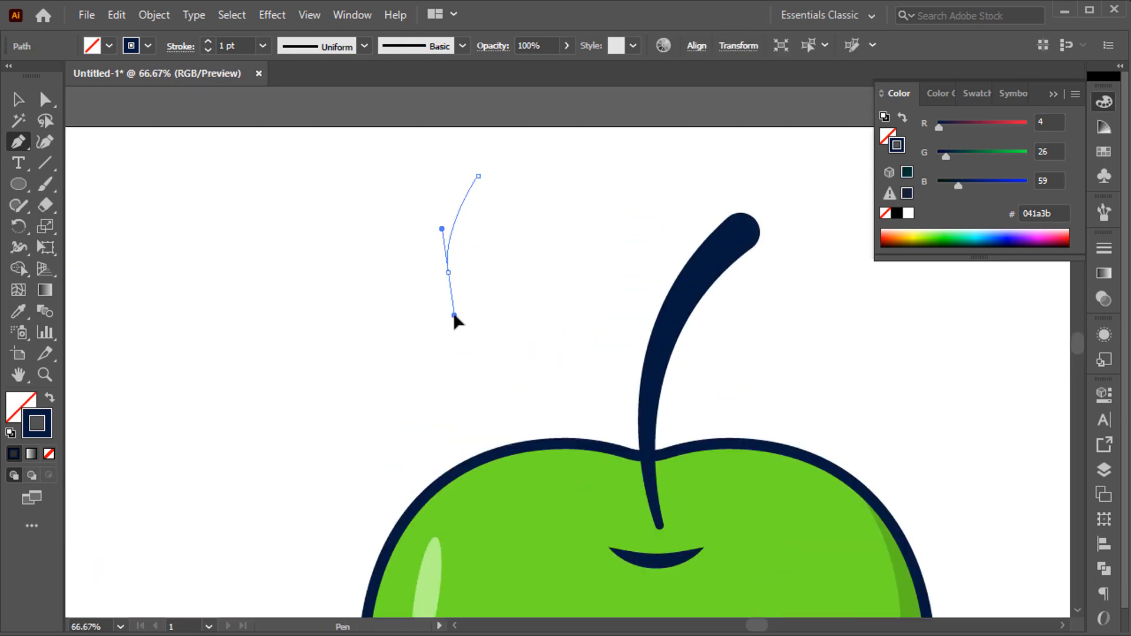
left_click_drag(522, 364, 523, 374)
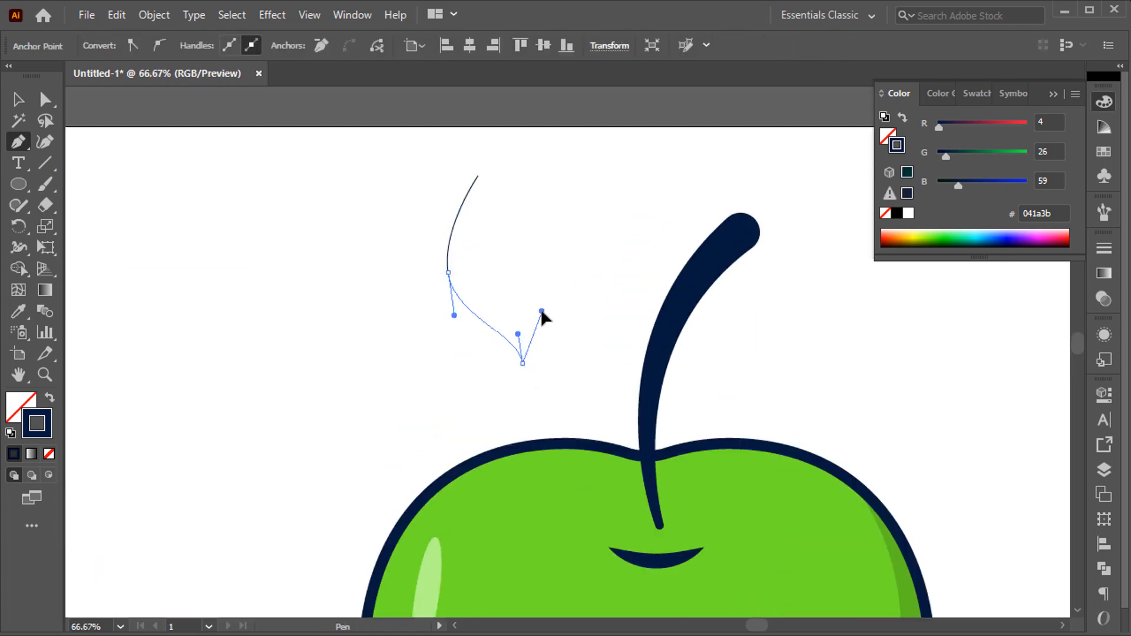
left_click(528, 260)
left_click_drag(479, 176, 475, 144)
left_click_drag(487, 210, 479, 233)
key("v")
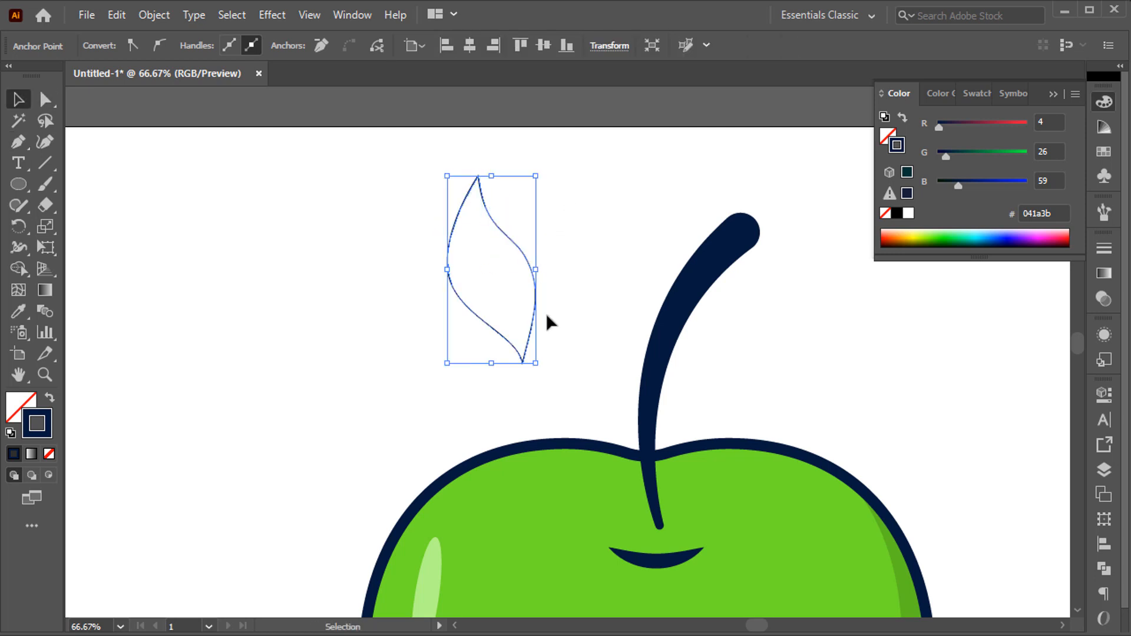
Step: Set the leaf outline's stroke to 7 pt with round caps and round corner joins
left_click(205, 41)
left_click(205, 41)
left_click(205, 41)
left_click(205, 41)
left_click(205, 41)
left_click(205, 41)
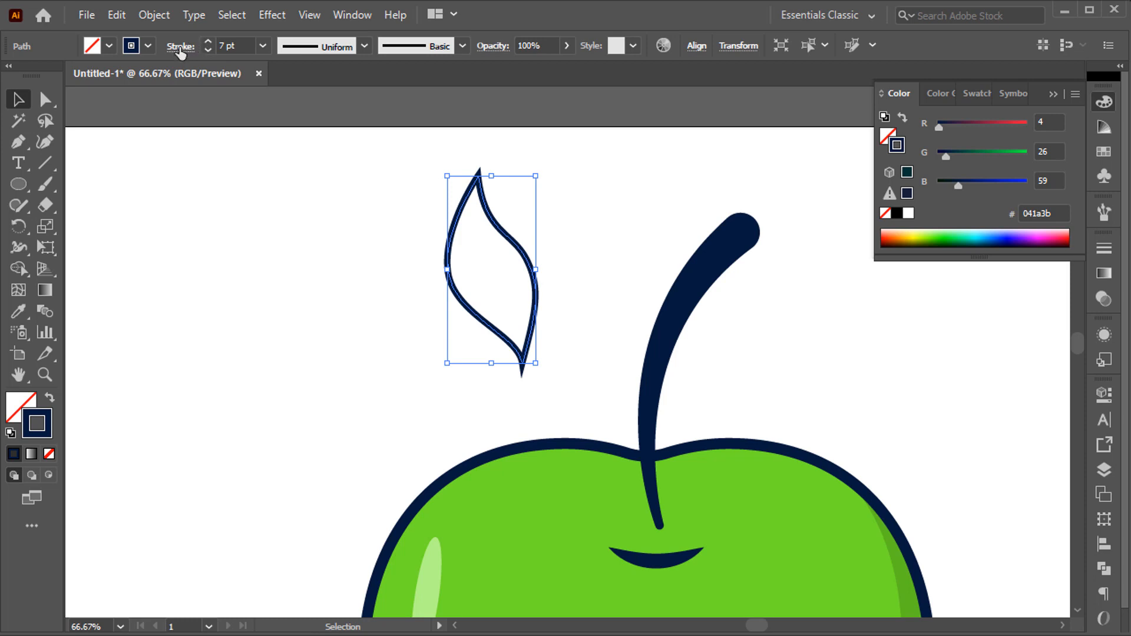
left_click(181, 47)
left_click(83, 91)
left_click(78, 113)
left_click(328, 223)
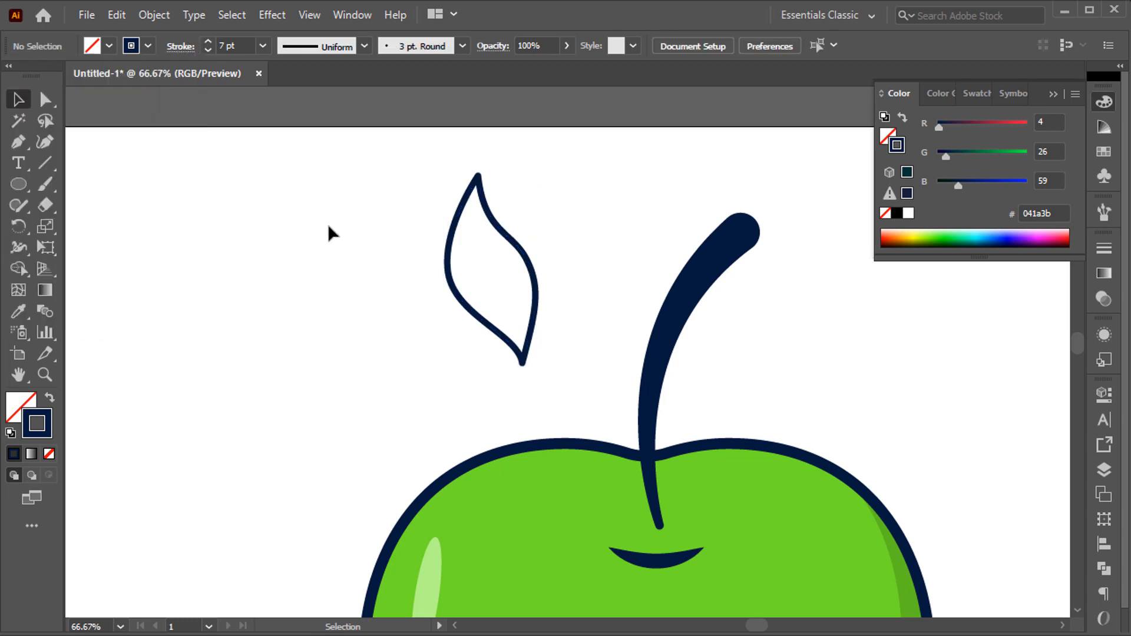
Step: Rotate the leaf outline counterclockwise so its tip leans toward the upper left, and set its stroke to 12 pt
key("ctrl+0")
left_click(487, 194)
left_click_drag(534, 226, 568, 182)
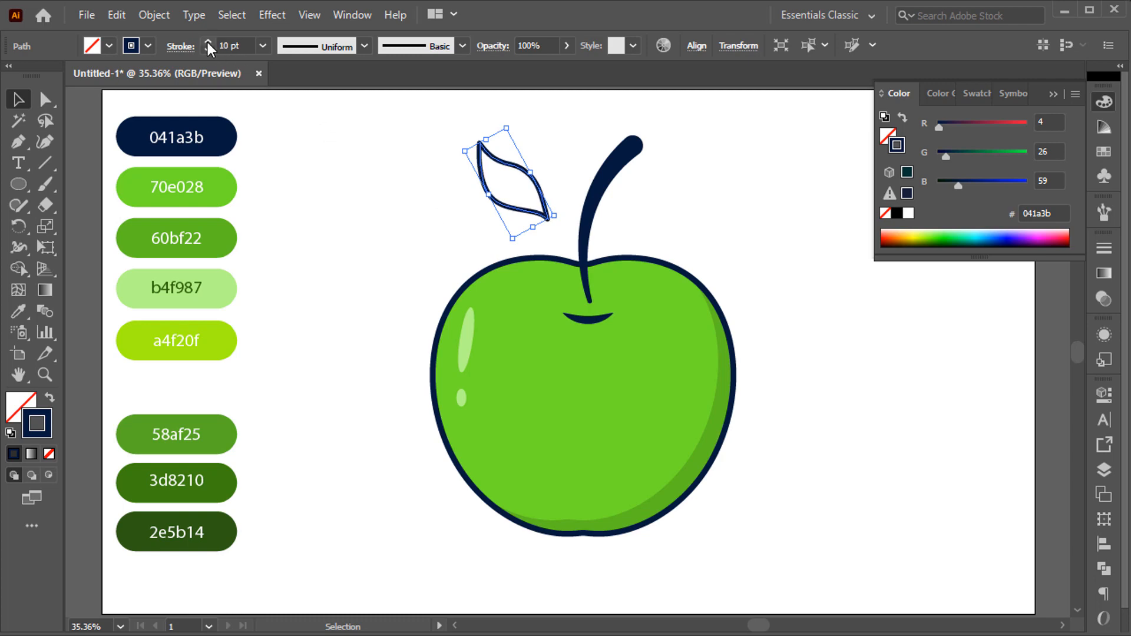
left_click(207, 41)
left_click(207, 42)
Step: Enlarge the leaf outline toward the upper left, tilt it slightly further counterclockwise, and reset its stroke to 12 pt
left_click(496, 212)
left_click(482, 155)
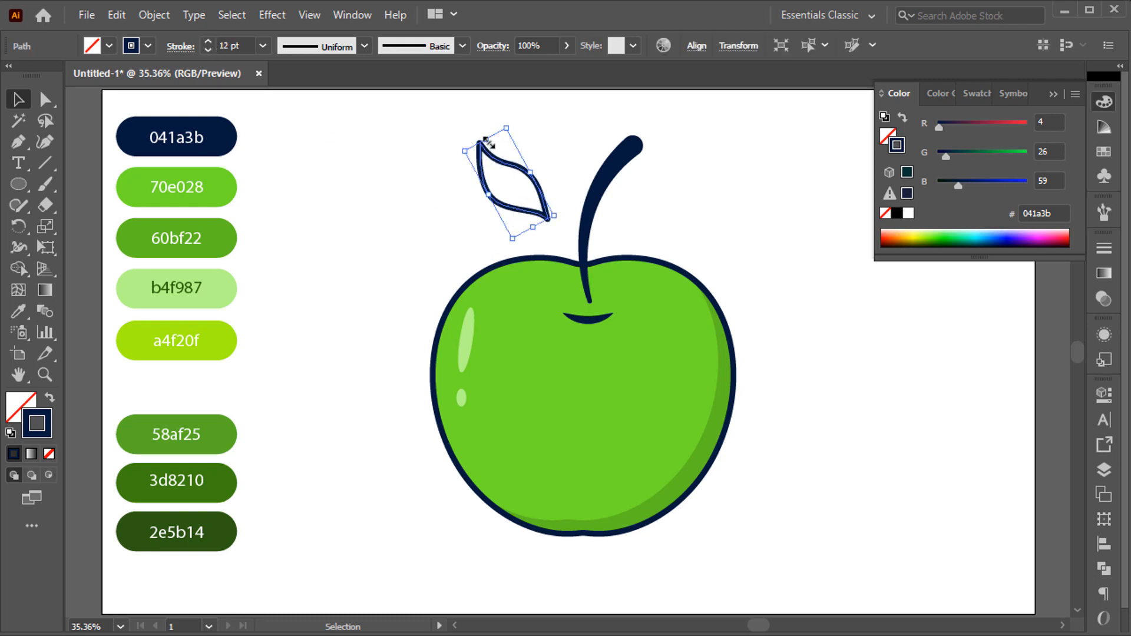
left_click_drag(489, 143, 478, 124)
left_click_drag(483, 186, 474, 190)
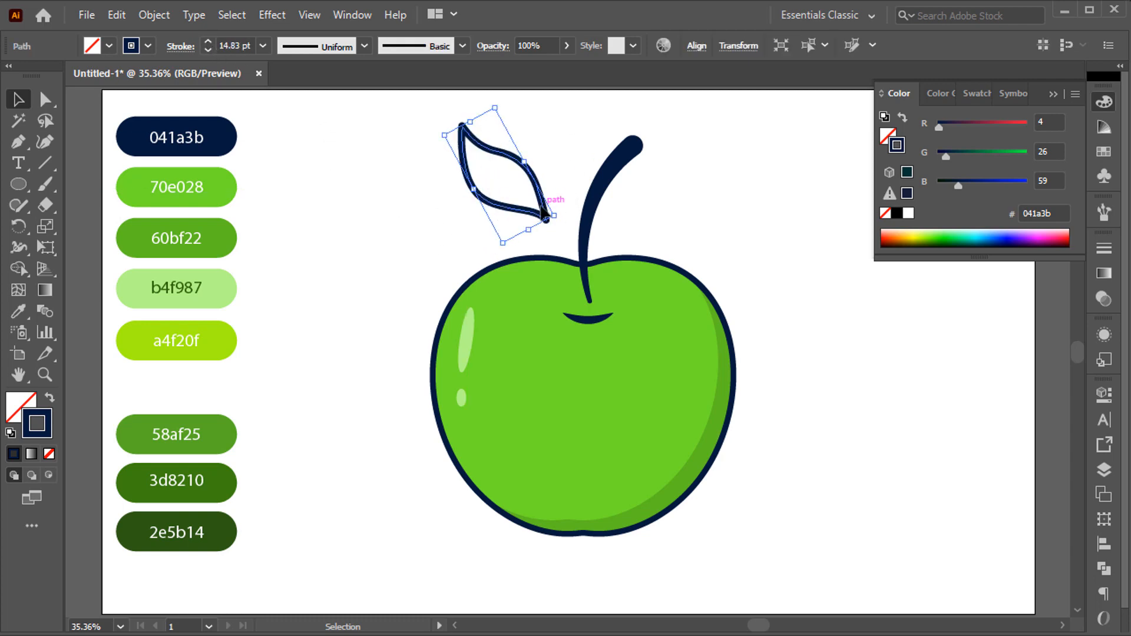
mouse_move(541, 205)
left_mouse_down()
mouse_move(561, 210)
mouse_move(561, 193)
left_mouse_up()
left_click(208, 50)
left_click(209, 50)
left_click(209, 50)
left_click(377, 188)
left_click(490, 203)
left_click(561, 191)
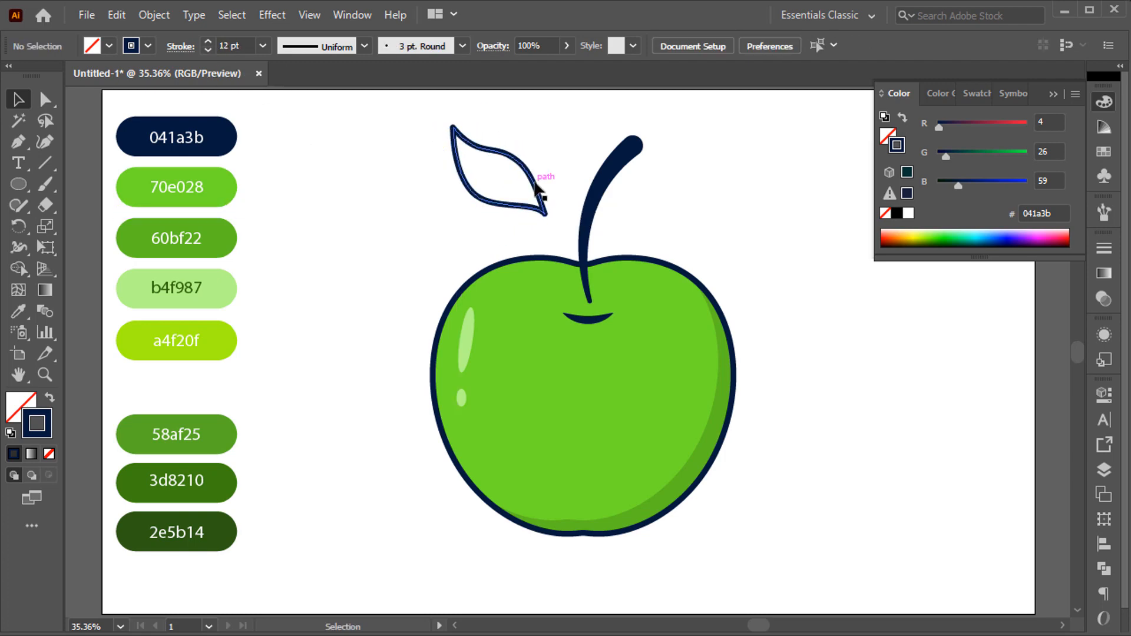
Step: Stretch the leaf outline wider, tilt it slightly more toward the left, and restore its stroke to 12 pt
left_click(535, 189)
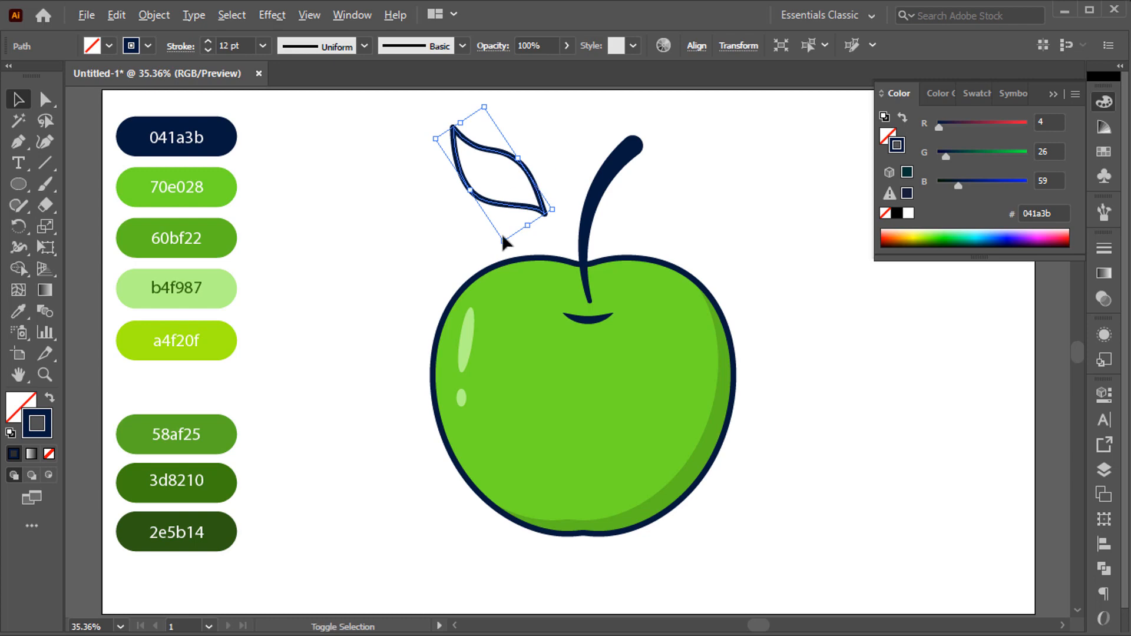
left_click_drag(504, 240, 493, 258)
left_click_drag(497, 208, 491, 219)
left_click_drag(414, 141, 411, 145)
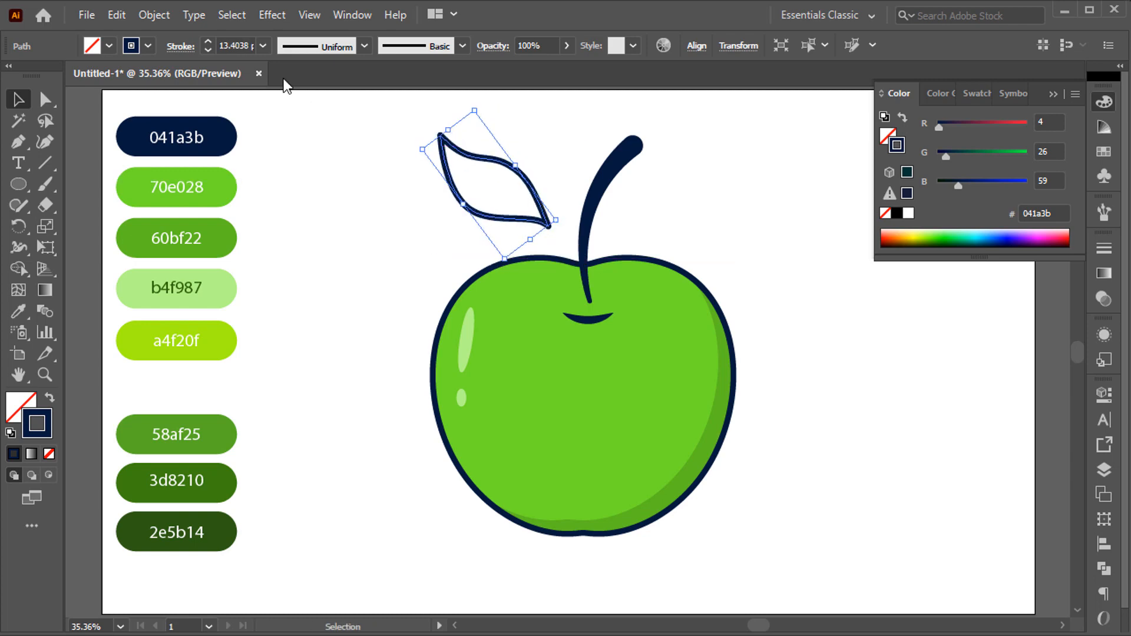
left_click(209, 51)
left_click(358, 171)
left_click(475, 280)
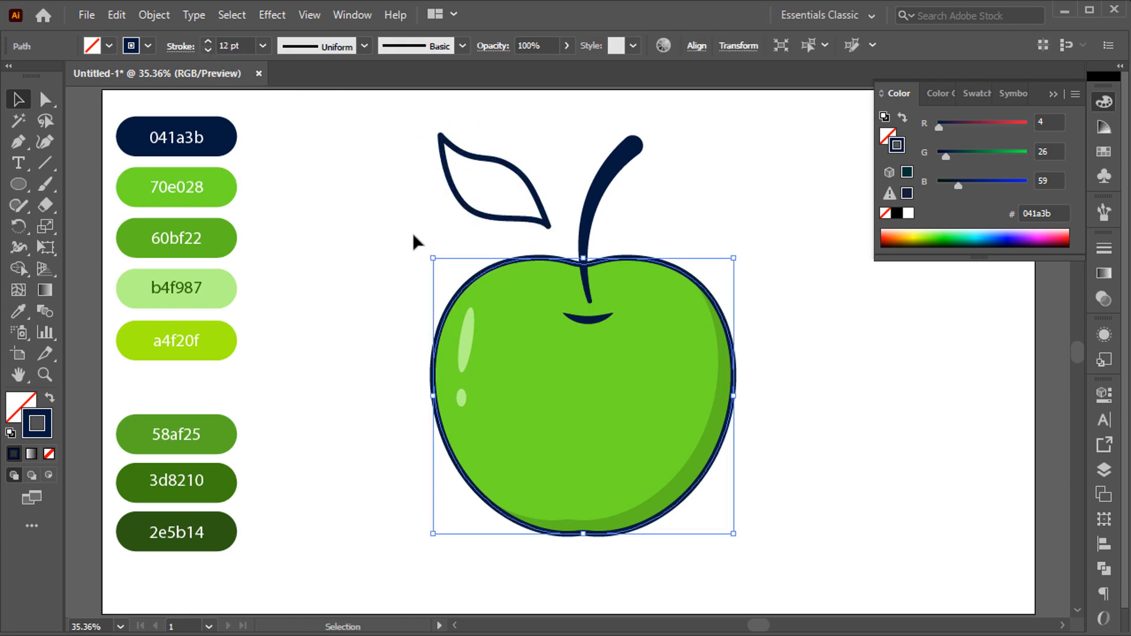
left_click(415, 233)
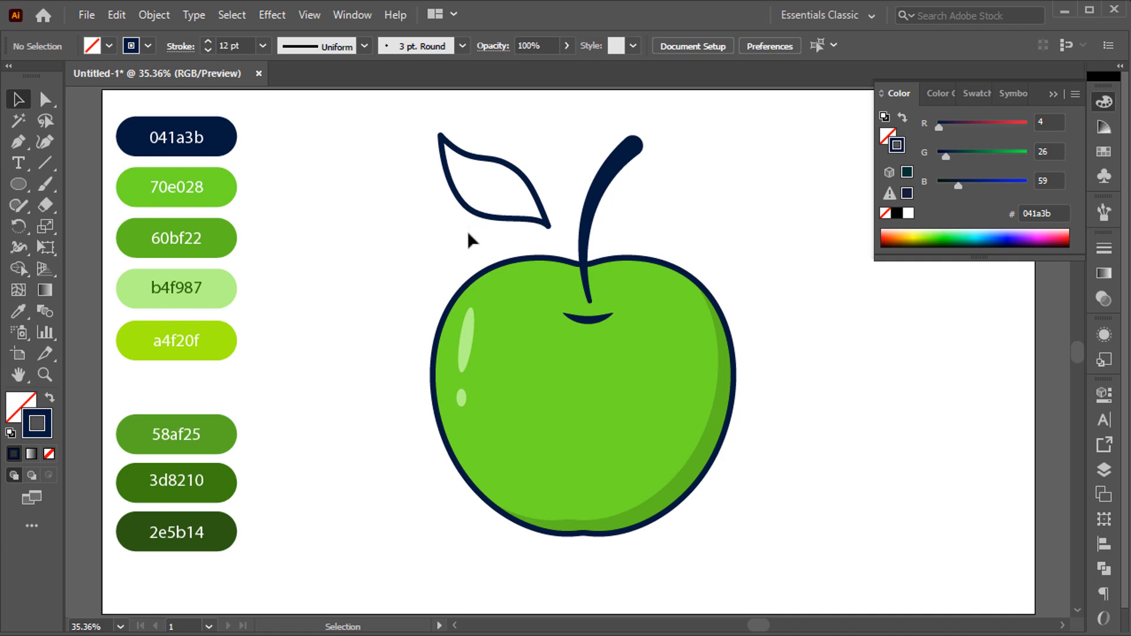
Step: Draw a curved stalk from the leaf's middle to the stem base with the Pen tool, tapering its leaf end with the Width tool
key("p")
key("ctrl+=")
key("ctrl+=")
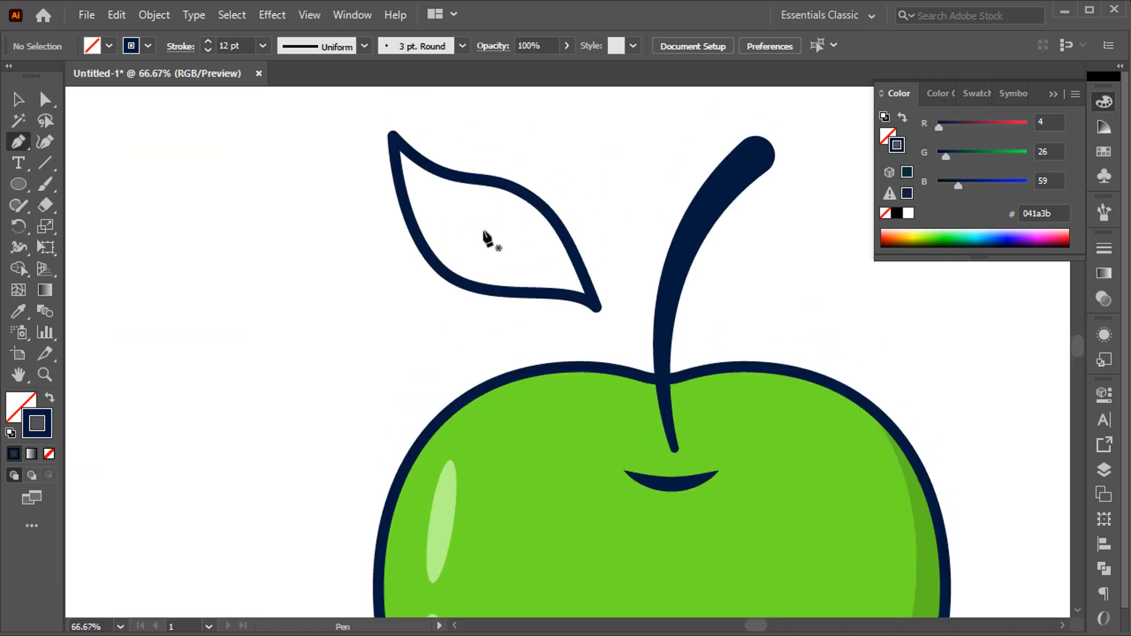
mouse_move(489, 239)
left_mouse_down()
mouse_move(608, 338)
mouse_move(664, 358)
mouse_move(685, 430)
left_mouse_up()
key("v")
left_click(18, 247)
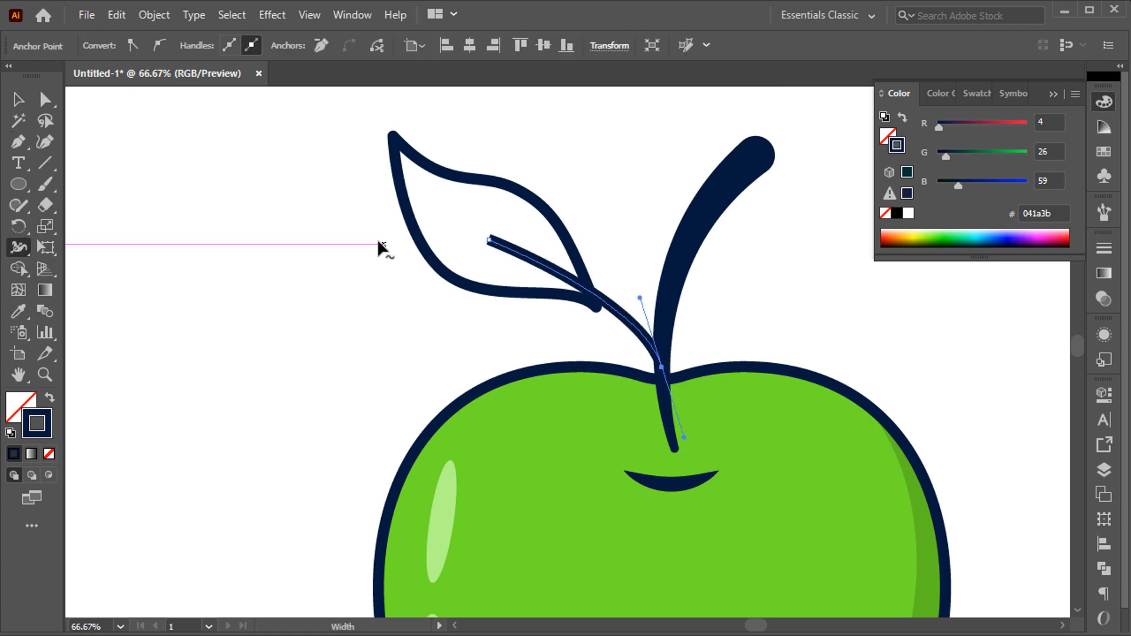
key("ctrl+=")
key("ctrl+=")
left_click_drag(483, 244, 486, 244)
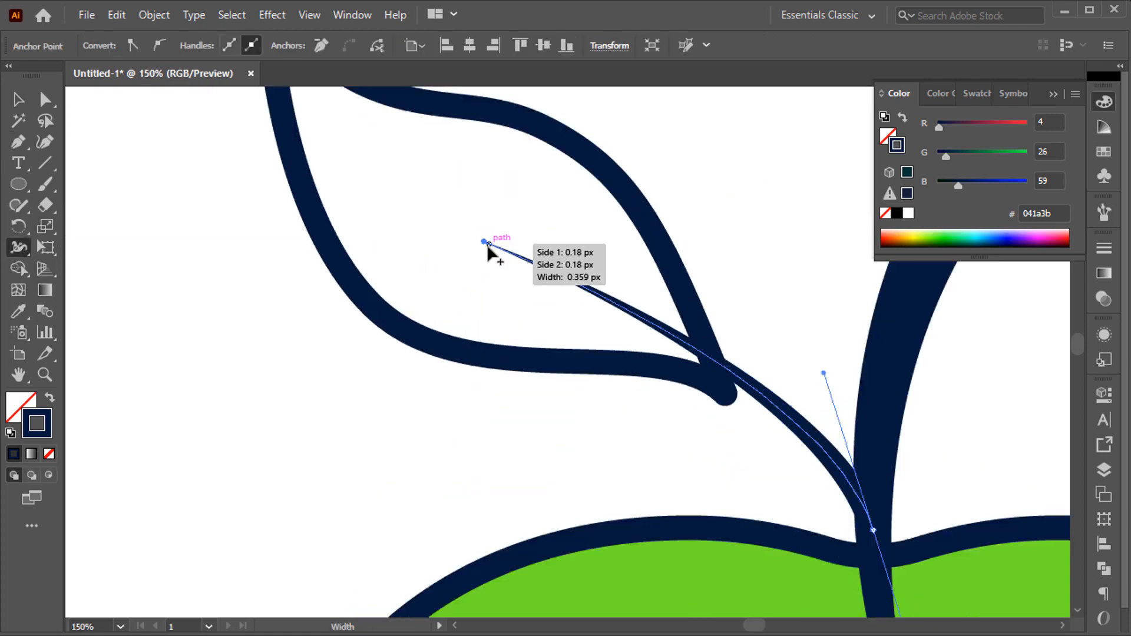
Step: Reposition the leaf outline so its base sits on the stalk, and set the stalk's stroke to 16 pt
key("ctrl+0")
key("v")
left_click(465, 239)
left_click(476, 212)
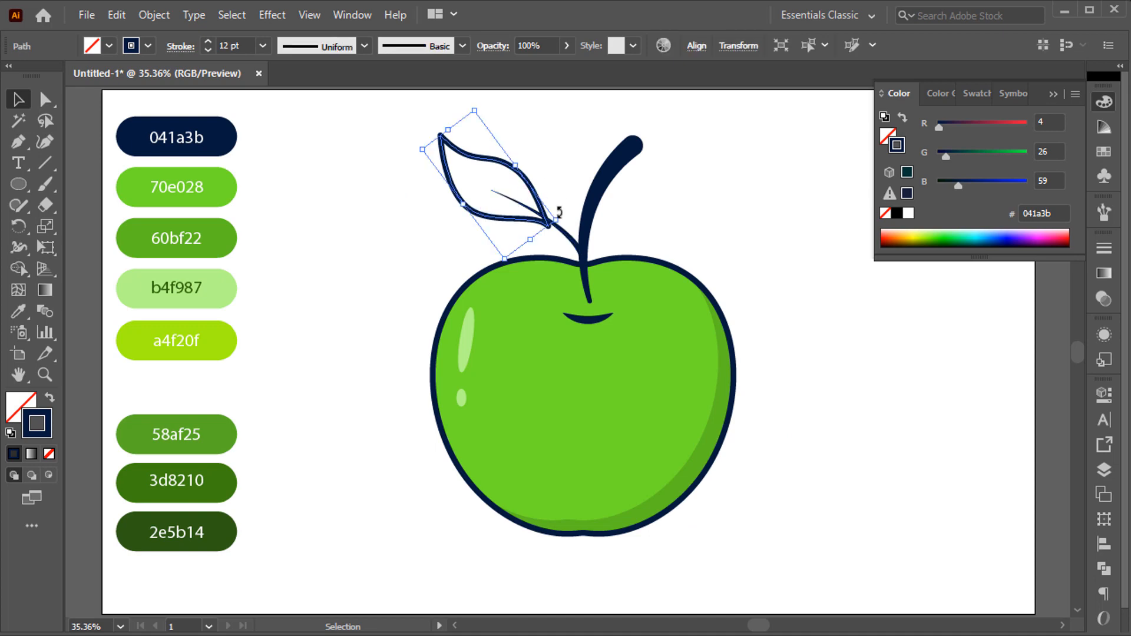
left_click_drag(564, 221, 618, 324)
left_click(556, 186)
scroll(563, 218, "up", 3)
left_click(207, 41)
left_click(208, 41)
left_click(175, 178)
key("ctrl+0")
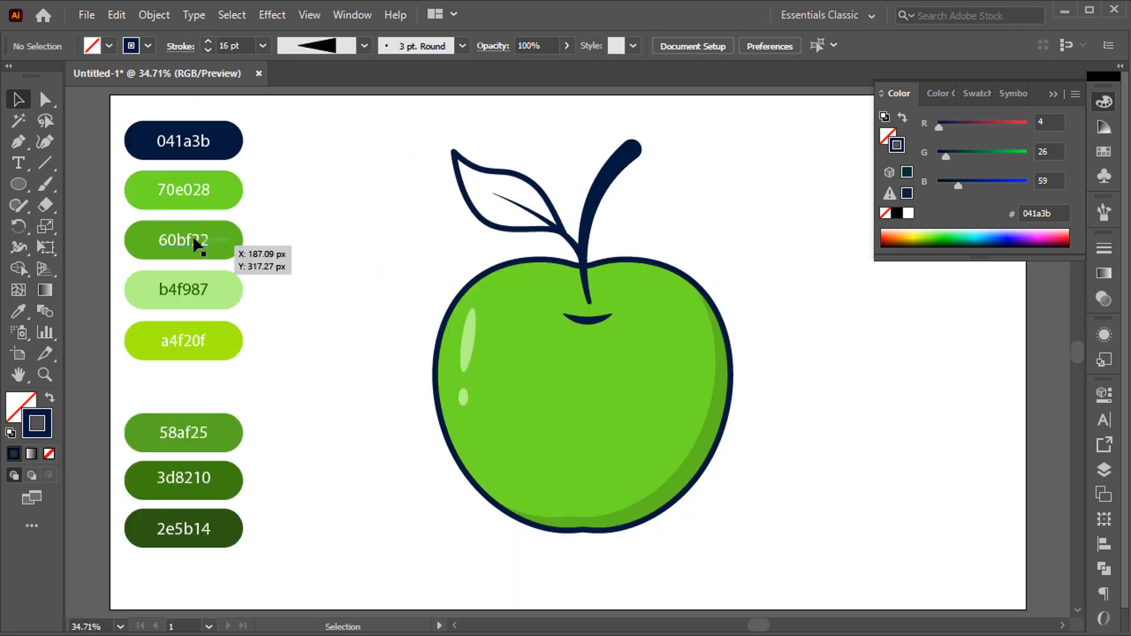
Step: Paste a copy of the leaf outline in back and give it a 2e5b14 fill with no stroke
left_click(480, 219)
left_click(116, 15)
left_click(175, 97)
left_click(116, 15)
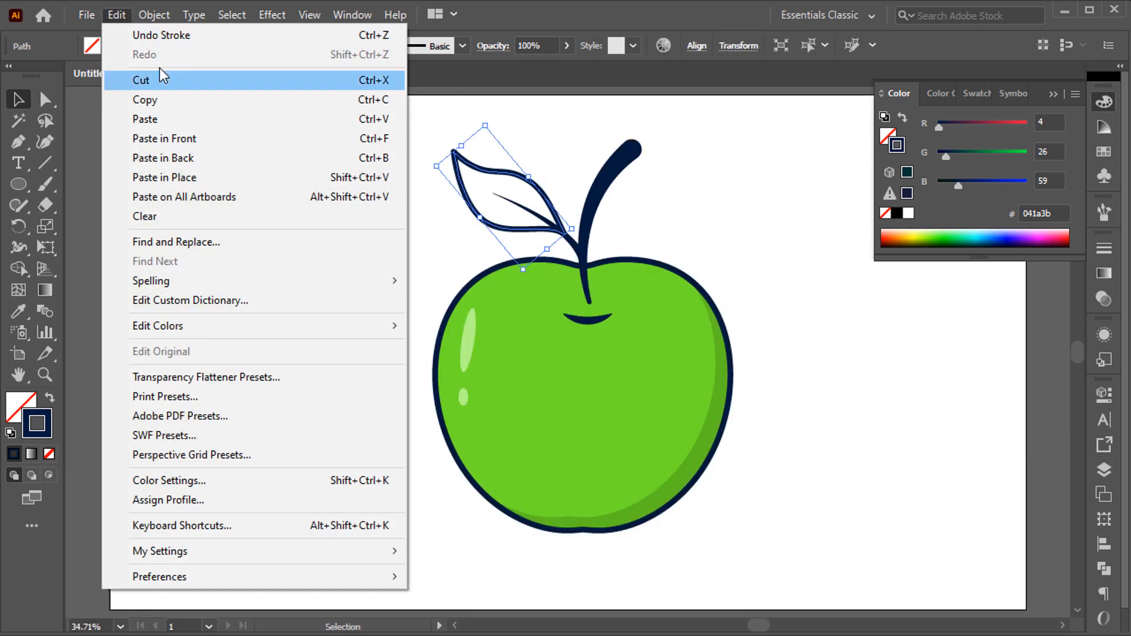
left_click(202, 158)
left_click(50, 397)
left_click(18, 311)
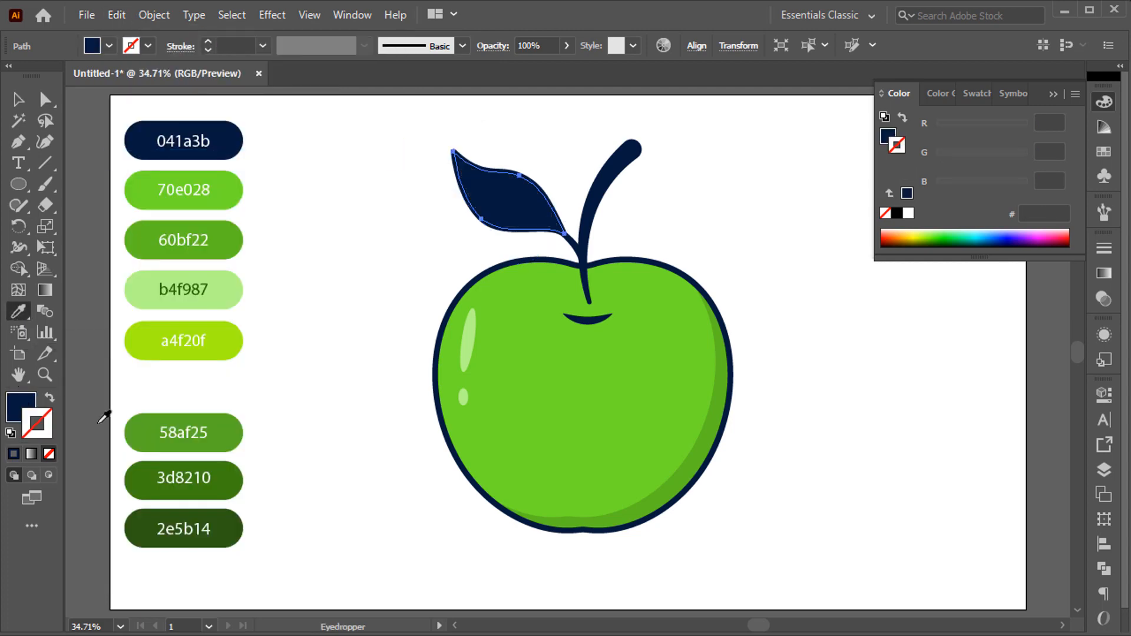
left_click(152, 528)
key("v")
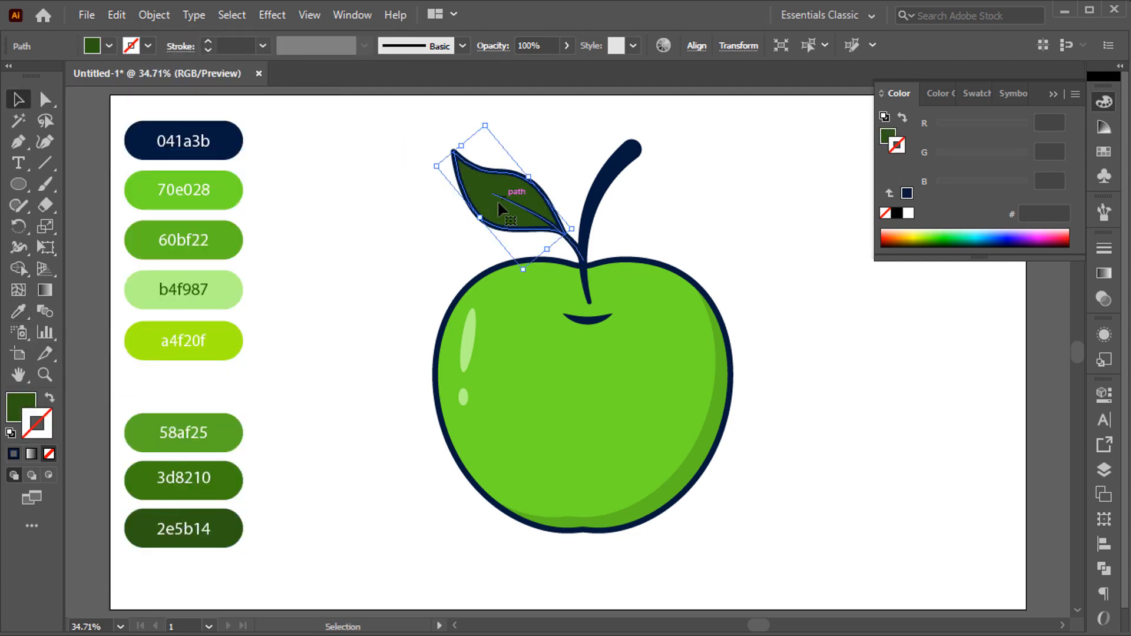
Step: Paste a copy of the dark green leaf fill in front and offset it slightly up and to the right
scroll(497, 199, "up", 3)
scroll(465, 253, "up", 1)
left_click(117, 16)
left_click(112, 18)
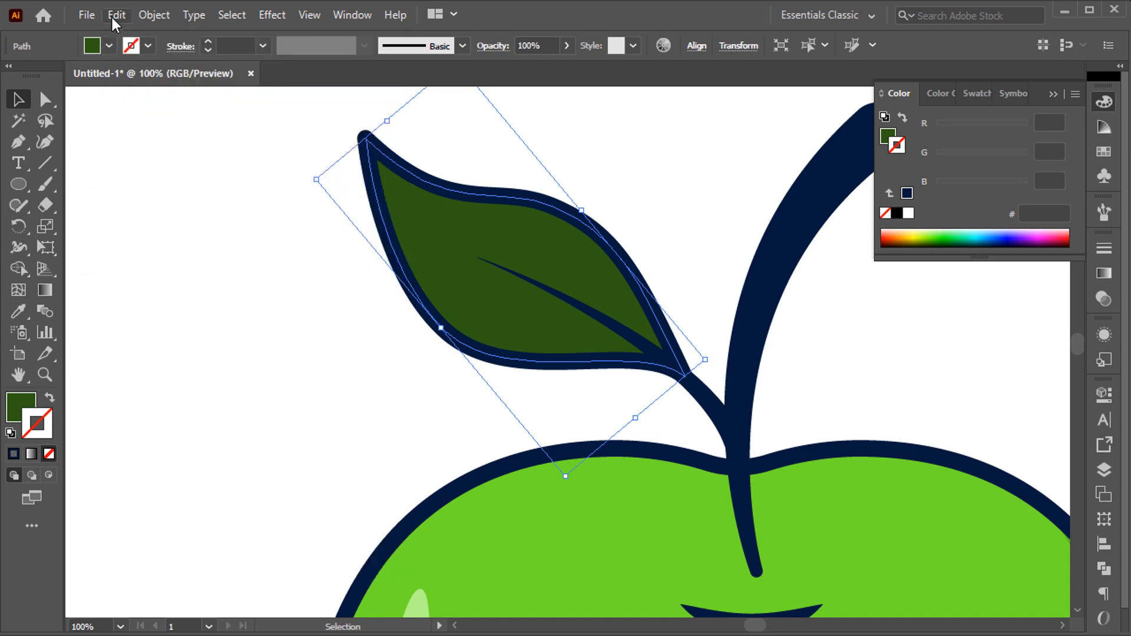
left_click(114, 16)
left_click(165, 138)
left_click_drag(459, 272, 457, 267)
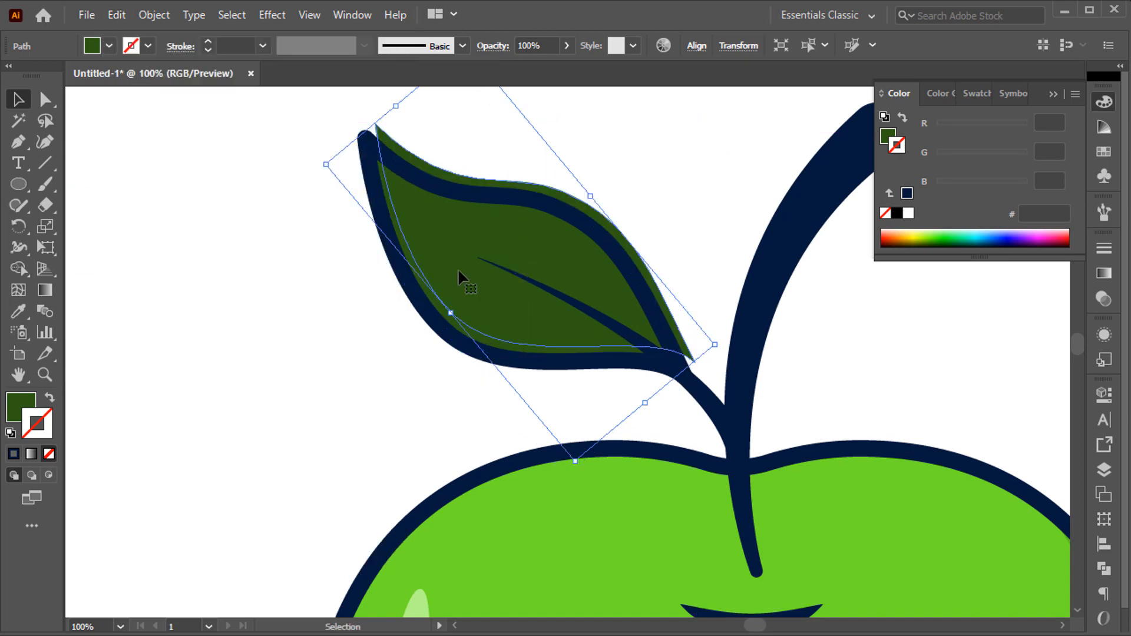
Step: Remove the part of the offset copy that overhangs the leaf's upper edge with the Shape Builder tool
left_click(433, 305, "shift")
left_click(18, 273)
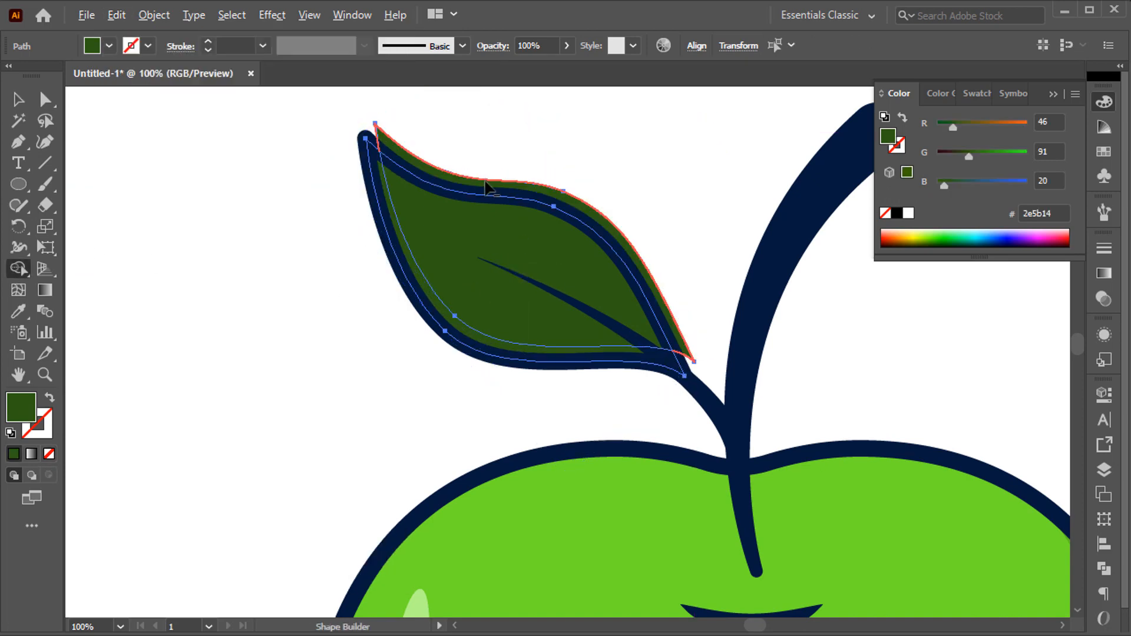
left_click(492, 184, "alt")
key("v")
left_click(492, 173)
Step: Fill the trimmed front leaf shape with the 3d8210 palette color
left_click(474, 224)
key("ctrl+0")
key("i")
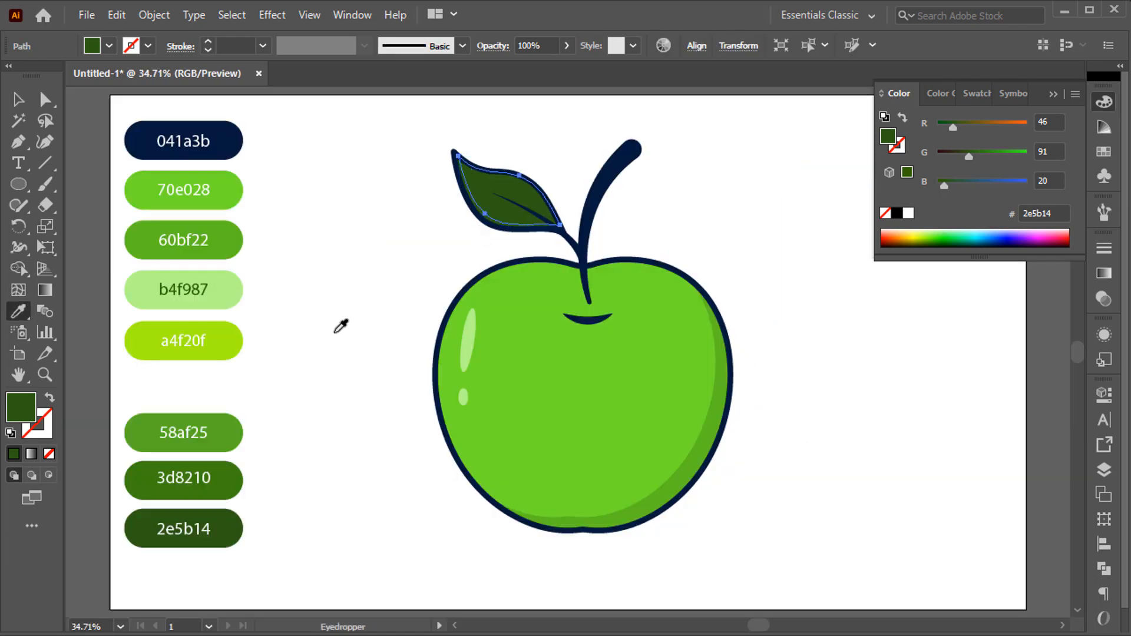
left_click(224, 478)
key("ctrl+shift+a")
key("v")
Step: Paste a copy of the 3d8210 leaf shape in front, offset it toward the lower left, and trim its overhang with Shape Builder
left_click(495, 187)
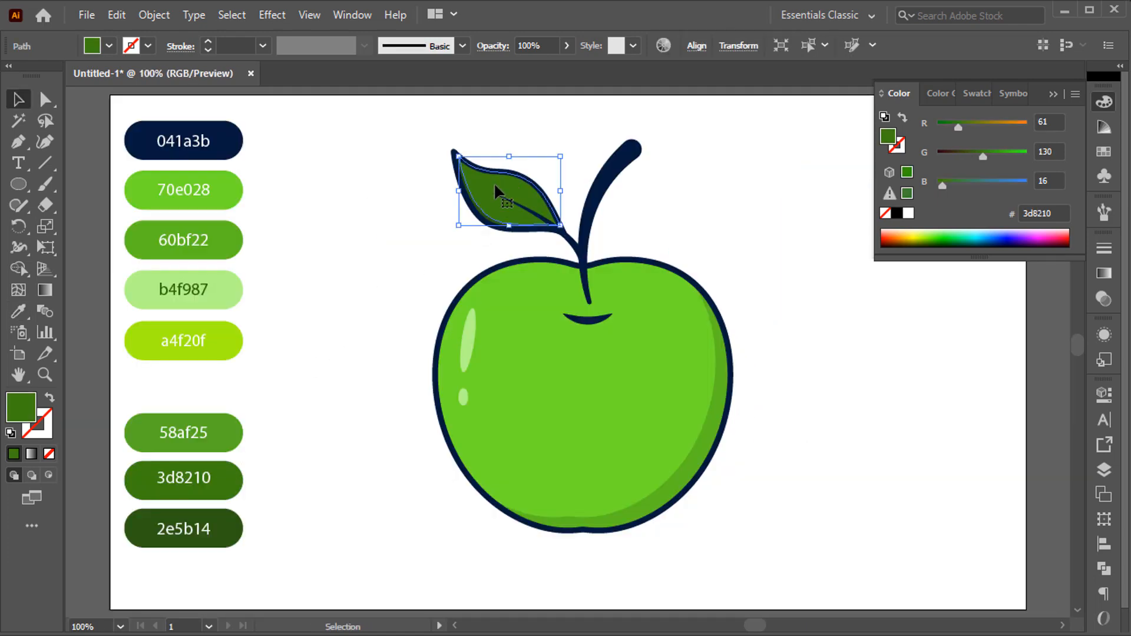
key("ctrl+1")
left_click(117, 15)
left_click(171, 139)
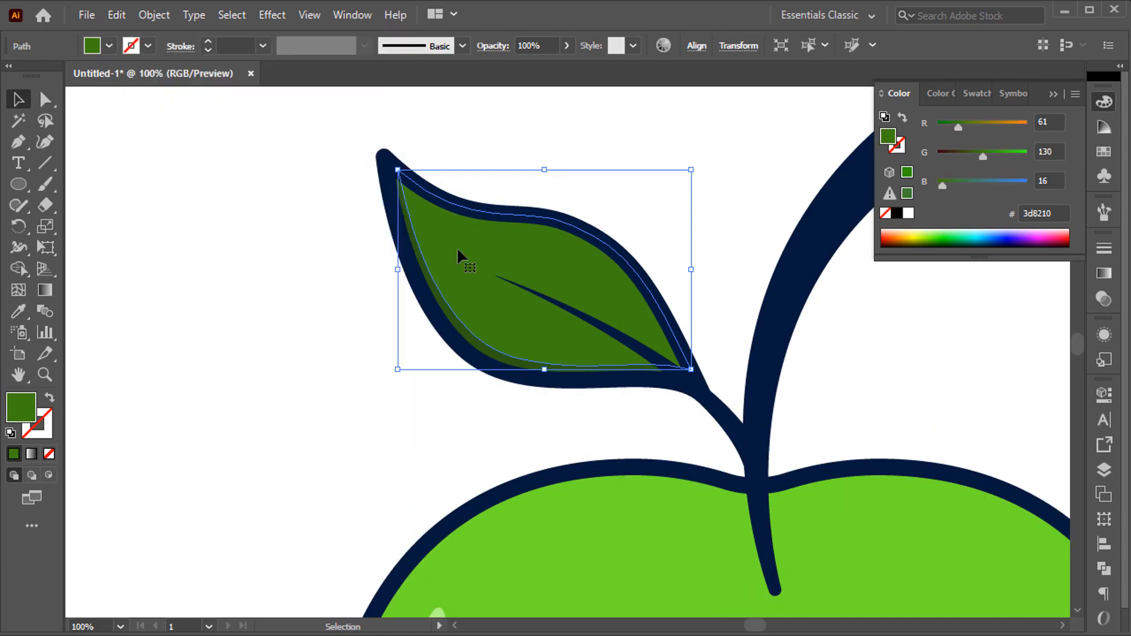
left_click_drag(457, 246, 451, 260)
scroll(567, 229, "up", 1)
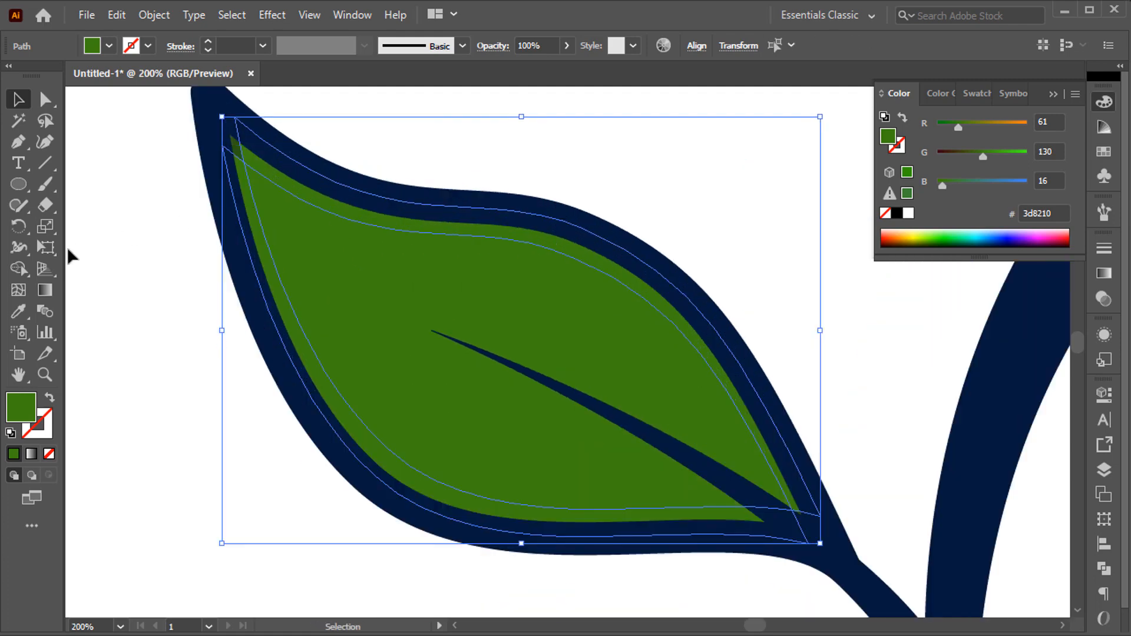
left_click(18, 269)
key("ctrl+alt+0")
Step: Fill the underlying leaf shape along the upper edge with 58af25 as a highlight rim
key("ctrl+0")
key("i")
left_click(215, 432)
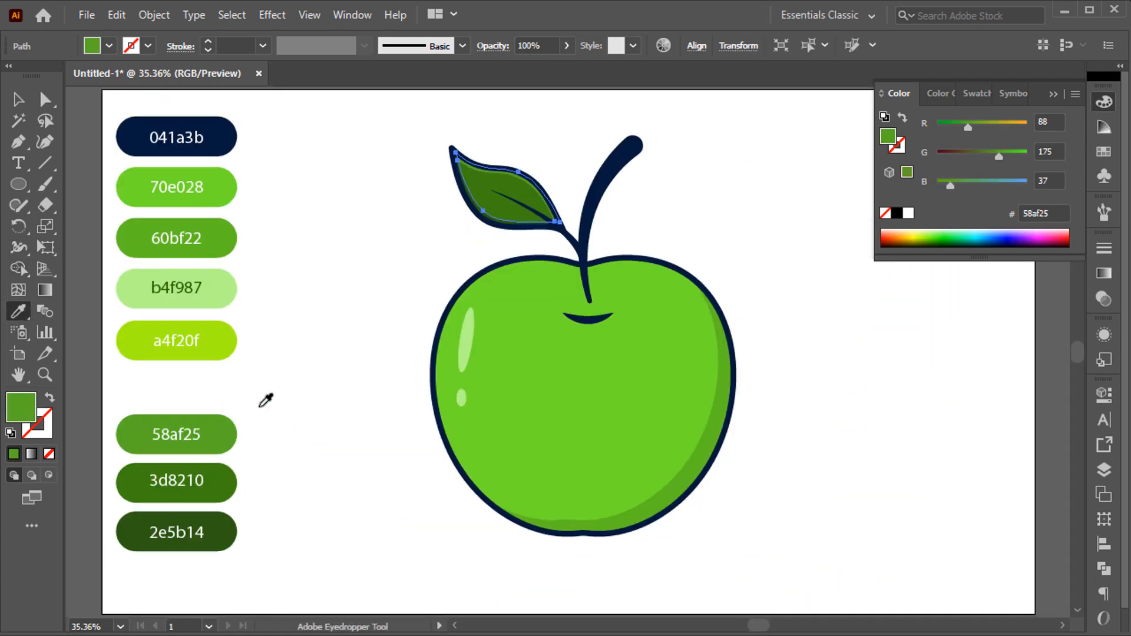
left_click(318, 346, "ctrl")
key("v")
scroll(433, 258, "up", 2)
scroll(492, 228, "up", 2)
left_click(479, 259)
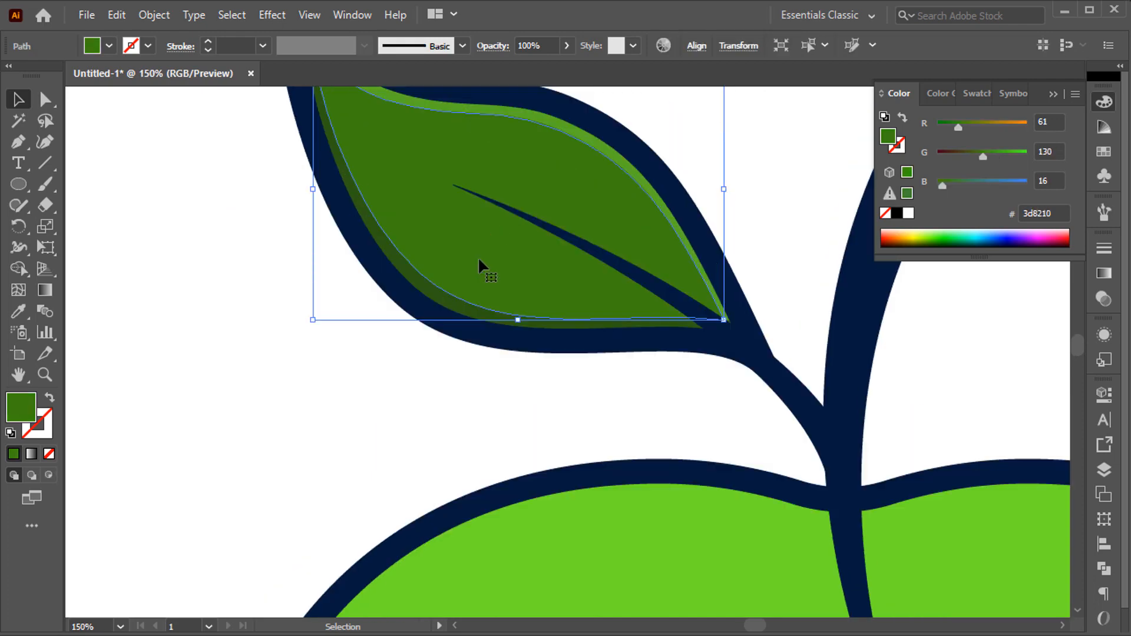
scroll(478, 259, "up", 1)
mouse_move(316, 386)
left_mouse_down()
mouse_move(328, 380)
mouse_move(305, 391)
mouse_move(320, 380)
left_mouse_up()
key("ctrl+z")
Step: Adjust the anchor points of the leaf's highlight and shading shapes at the base tip with the Direct Selection tool
left_click(381, 153, "shift")
key("ctrl+0")
left_click(354, 317)
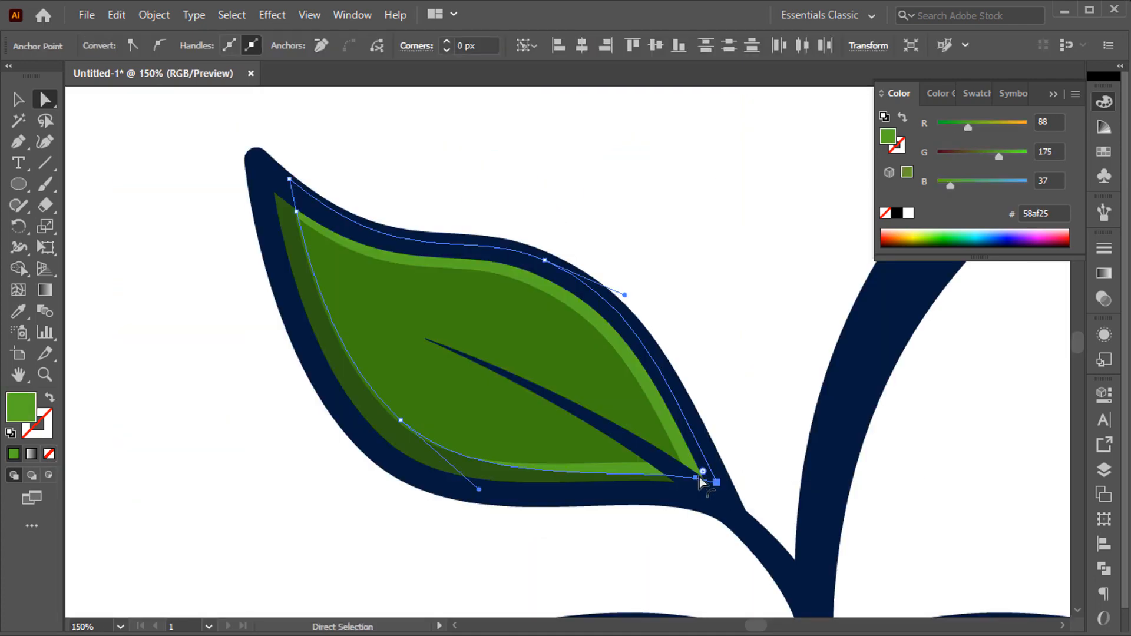
left_click(678, 476)
left_click(678, 464)
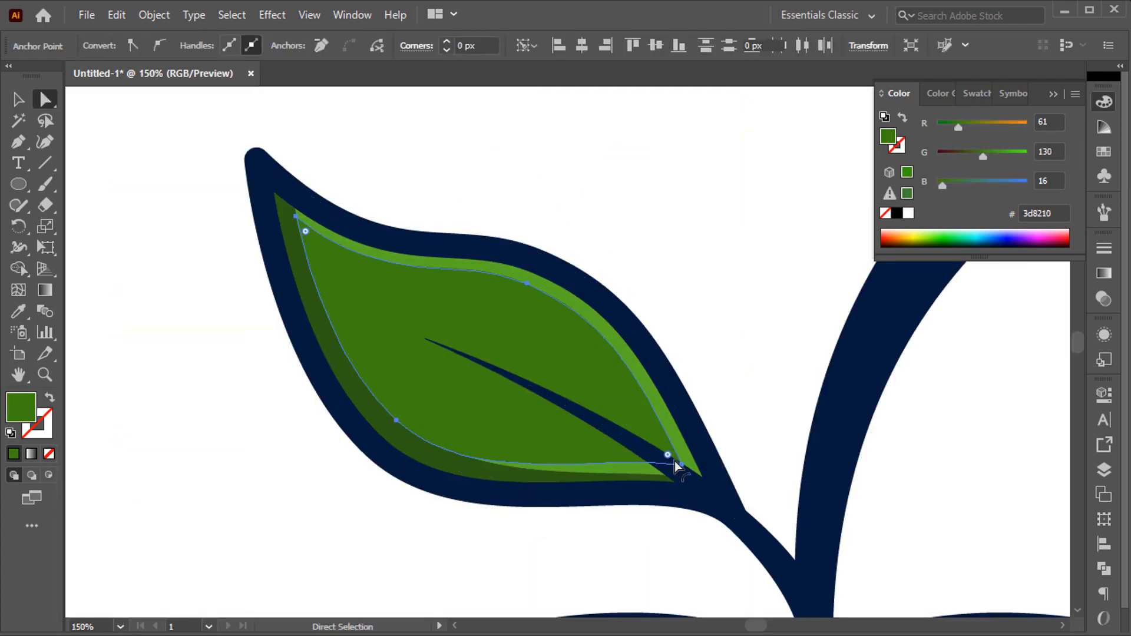
key("ctrl+0")
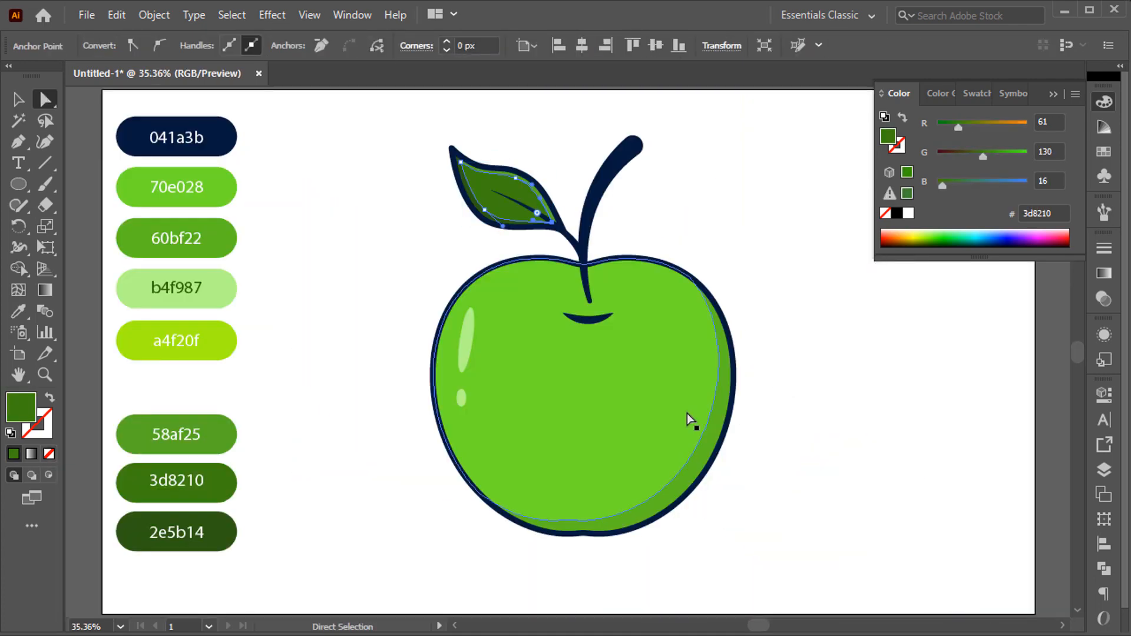
key("v")
left_click(775, 272)
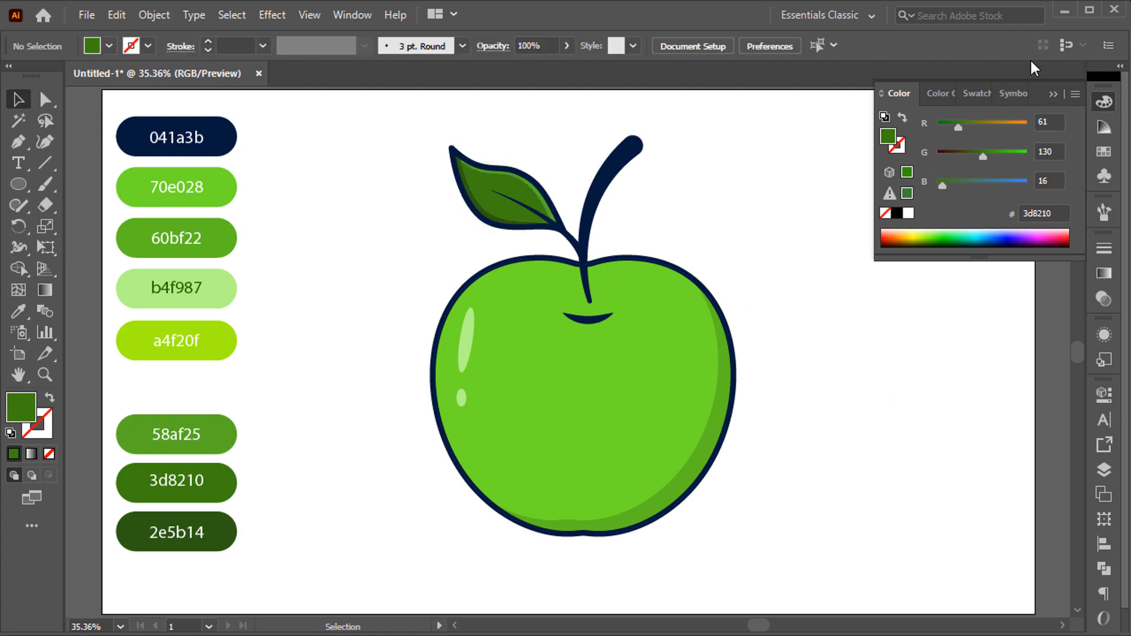
Step: Paint three small looping squiggles around the apple with the Paintbrush, using a 041a3b stroke of 2 pt and no fill
left_click(779, 251)
key("i")
left_click(233, 147)
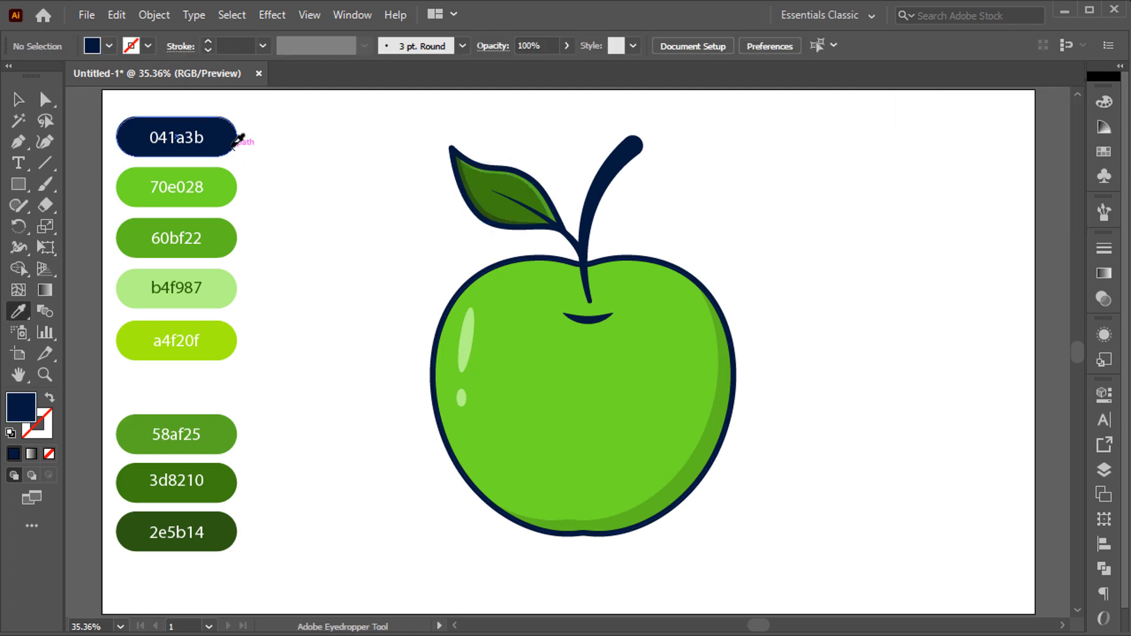
key("shift+x")
key("b")
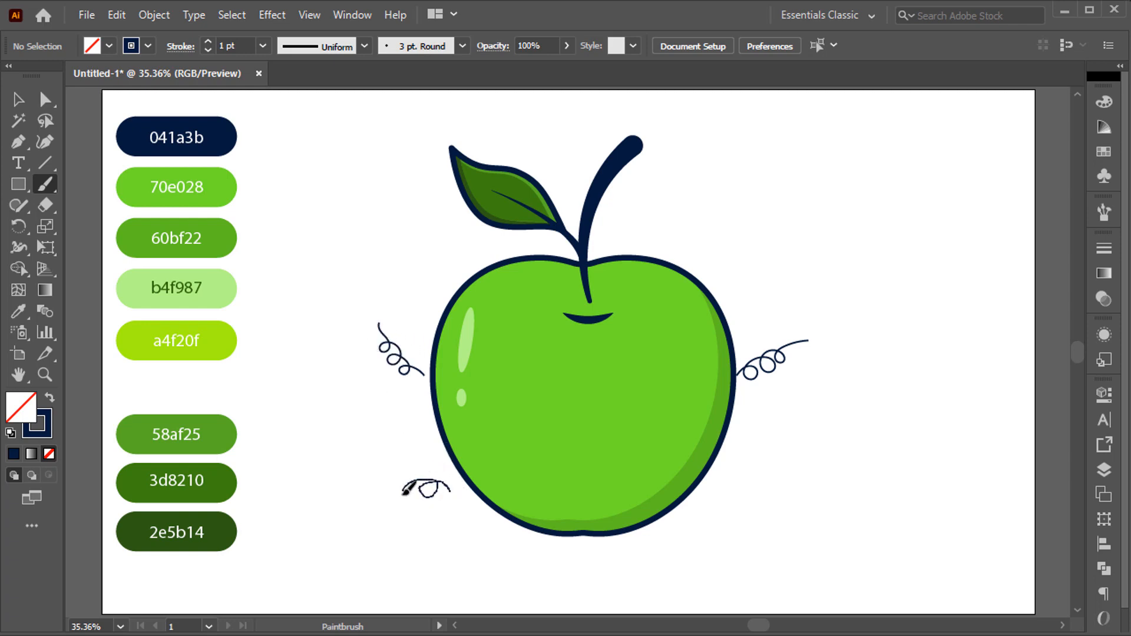
key("v")
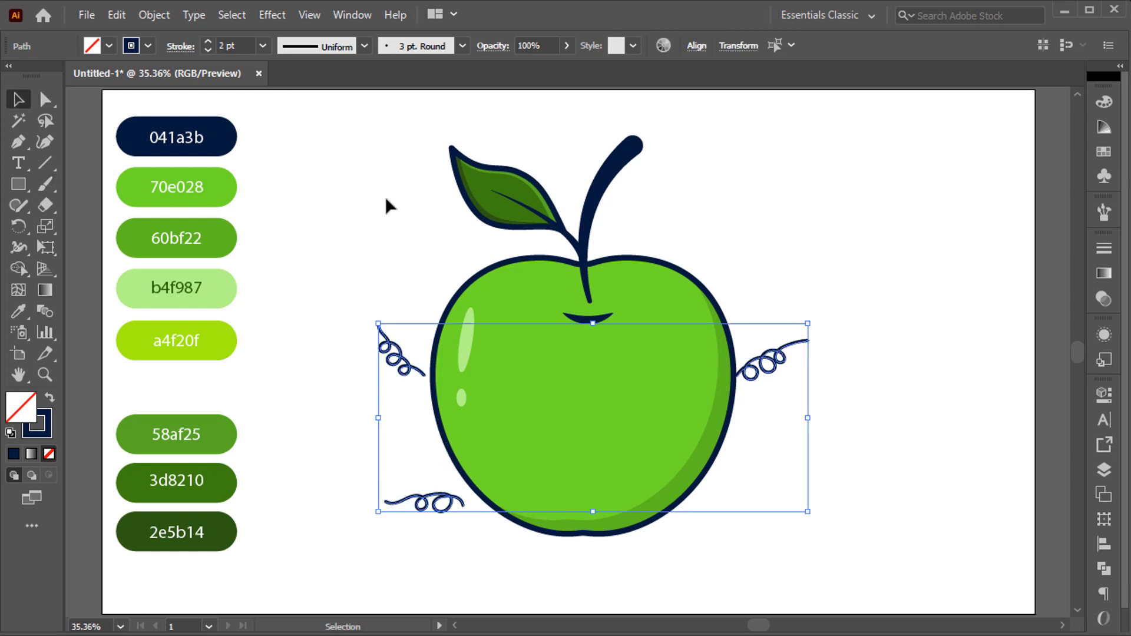
left_click(385, 221)
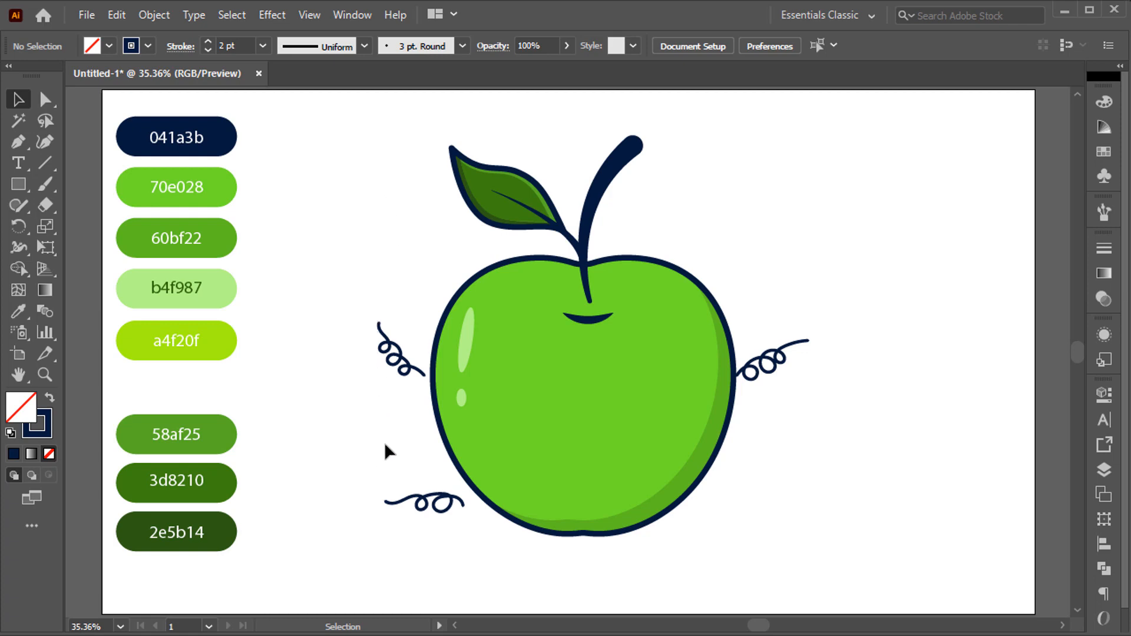
Step: Add three small solid 041a3b circles around the apple: upper left, upper right and lower right
left_click_drag(406, 269, 411, 274)
left_click_drag(700, 521, 710, 529)
left_click_drag(729, 278, 734, 283)
key("shift+x")
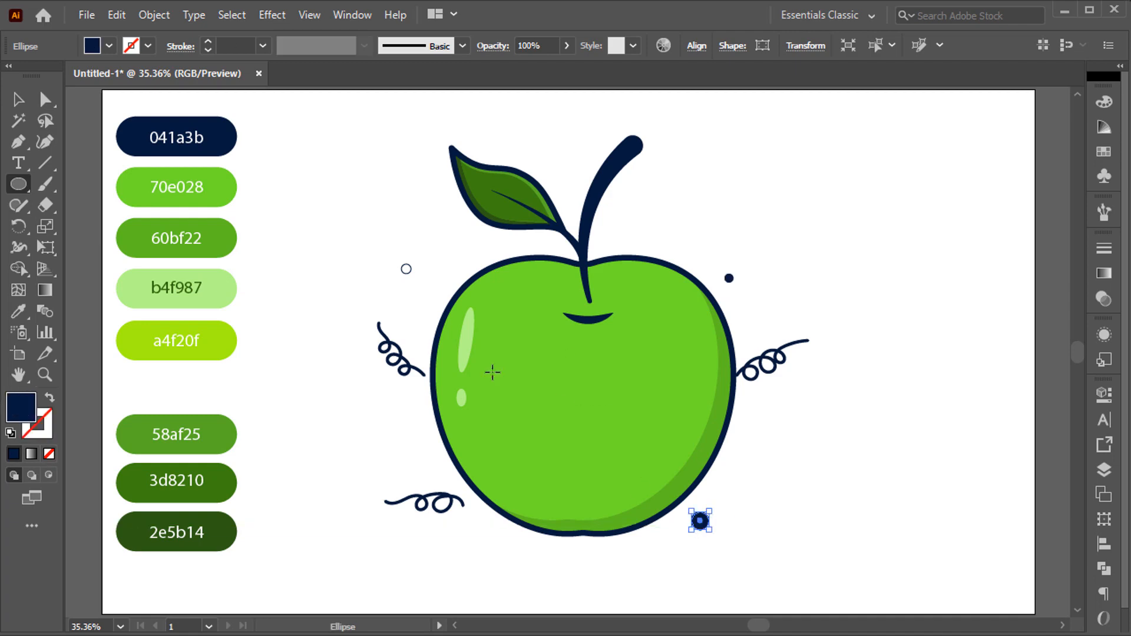
left_click(409, 272, "ctrl")
key("shift+x")
left_click(419, 326, "ctrl")
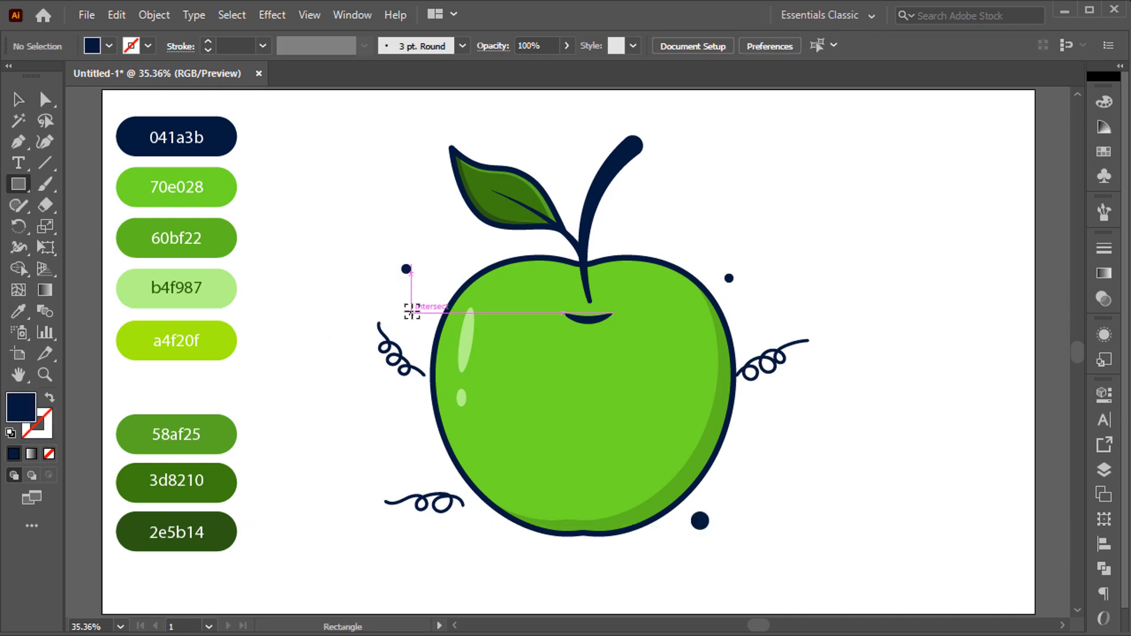
Step: Create a 1920 px wide rectangle covering the artboard and center it horizontally and vertically on the artboard
left_click(411, 313)
key("Tab")
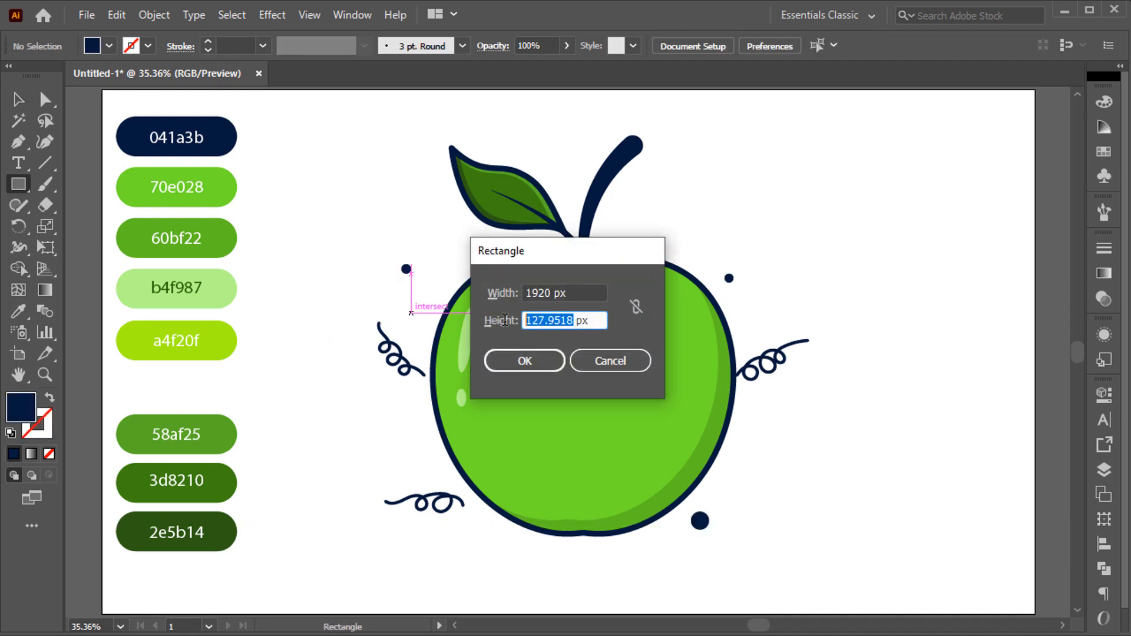
left_click(557, 359)
key("v")
left_click(696, 46)
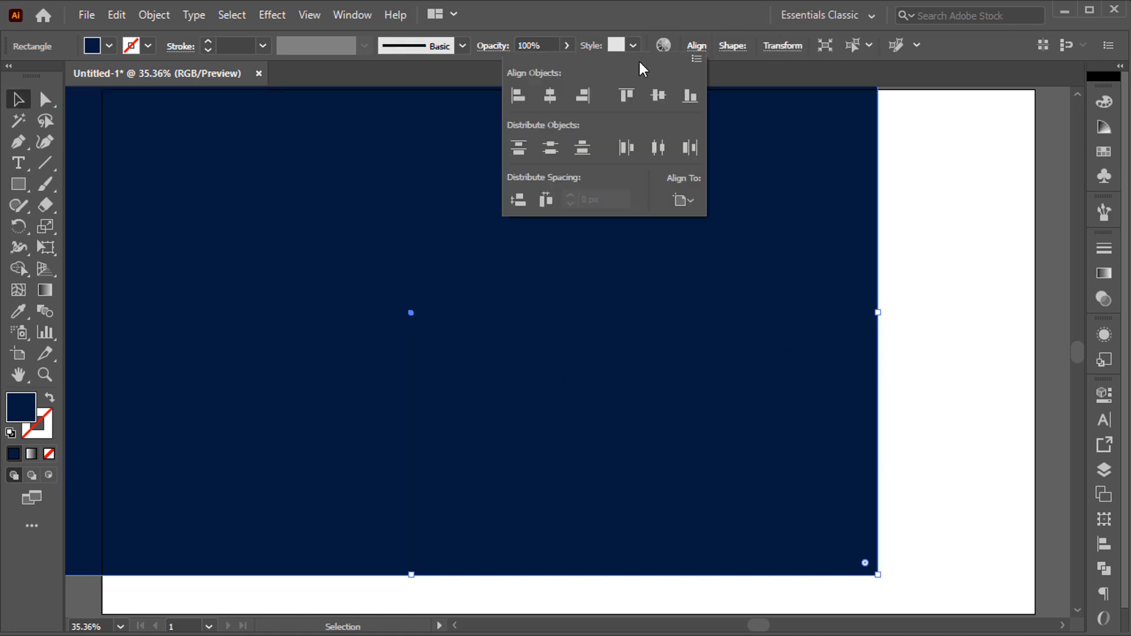
left_click(550, 96)
left_click(658, 96)
Step: Send the rectangle behind all artwork and fill it with the a4f20f palette color as a background
right_click(758, 259)
mouse_move(848, 559)
left_click(733, 615)
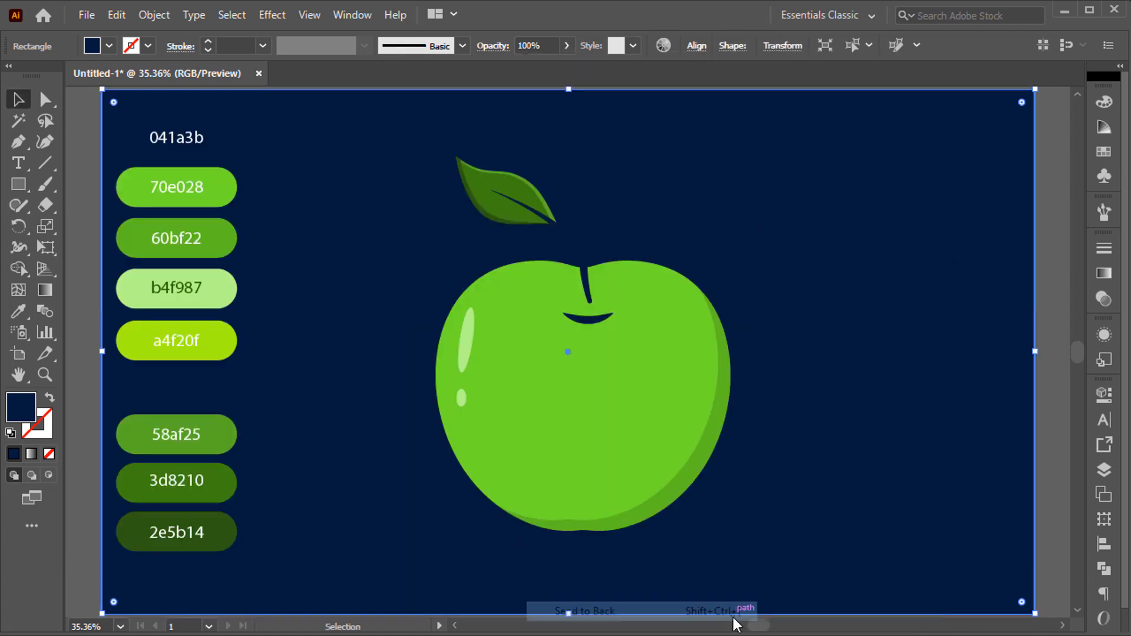
left_click(17, 312)
left_click(217, 327)
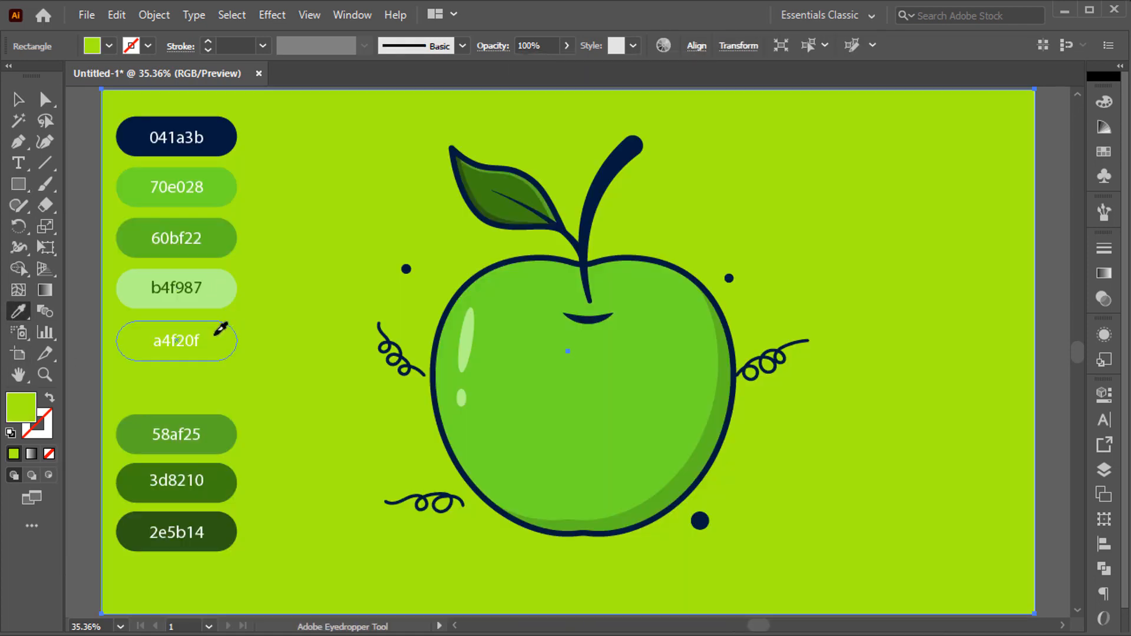
Step: Cut the color palette swatches and their labels from the artboard
key("v")
left_click(84, 408)
left_click(184, 415)
key("ctrl+x")
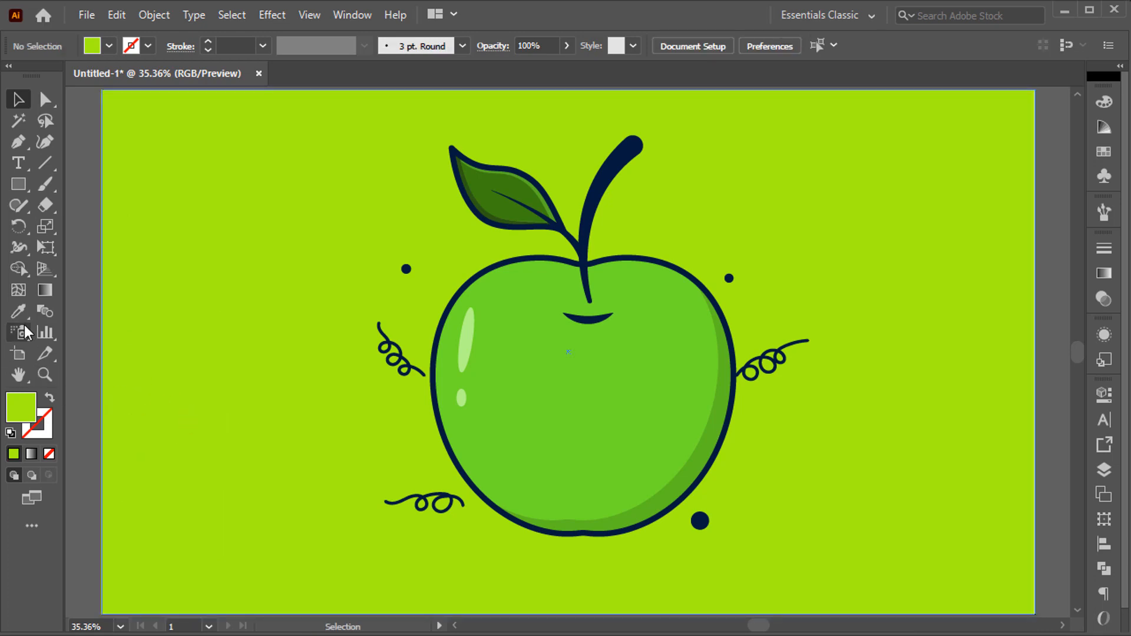
Step: Draw a flat ellipse about 356 × 27 px beneath the apple and fill it with the apple's shading green
key("l")
left_click_drag(507, 565, 682, 576)
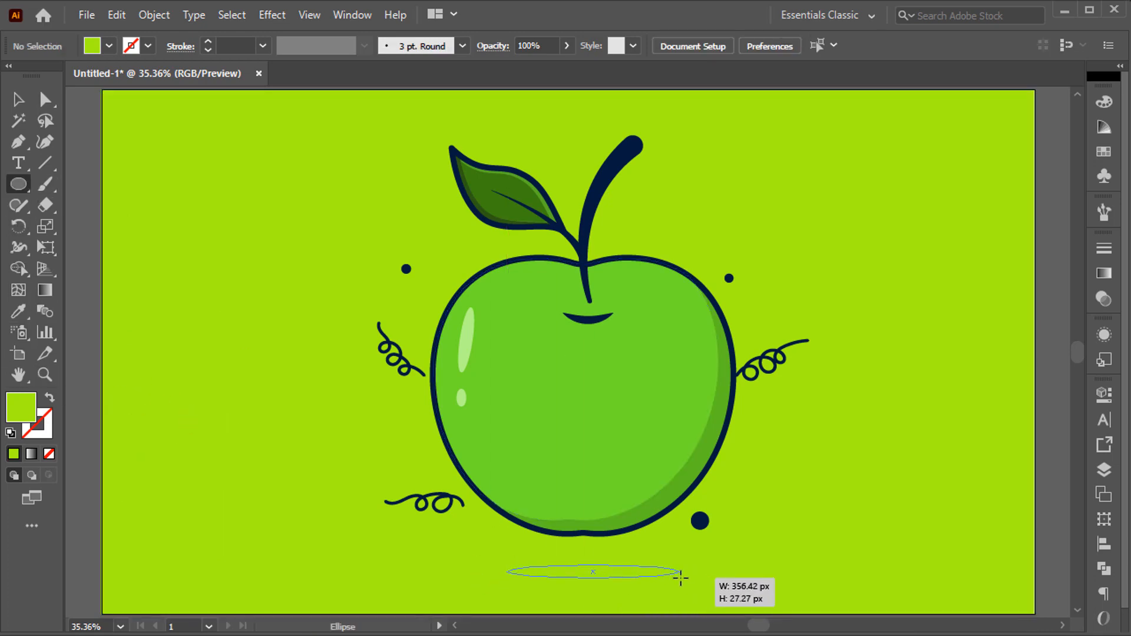
key("i")
left_click(657, 502)
Step: Set the ellipse's fill to the dark gray-green 444f3d
double_click(21, 406)
left_click(389, 362)
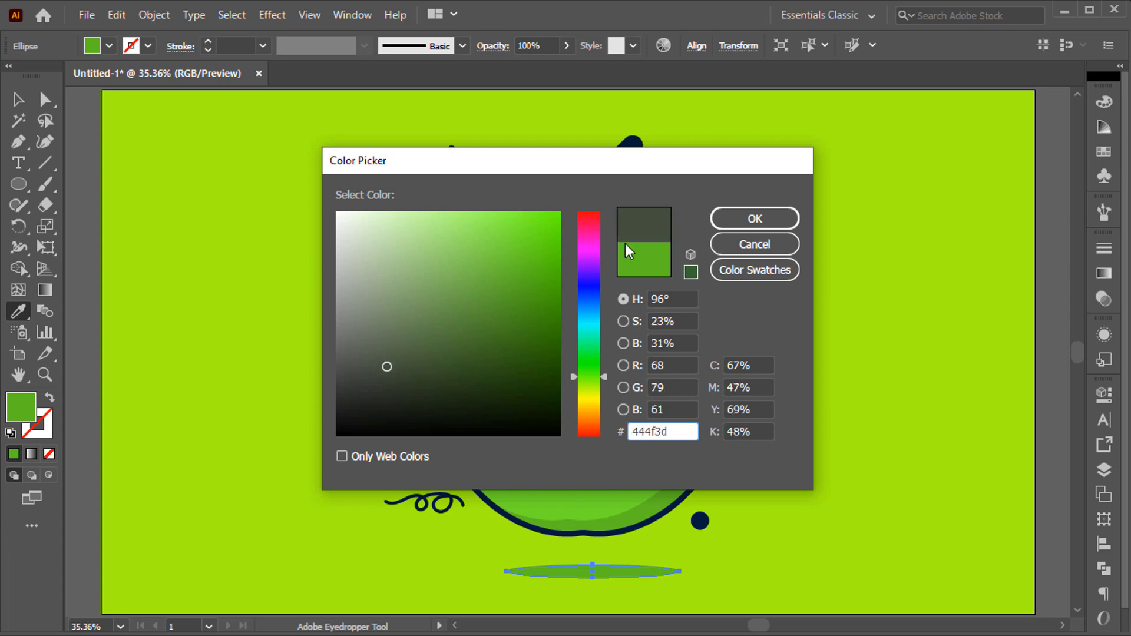
left_click(755, 219)
key("v")
Step: Sample the lime background color for the ellipse beneath the apple and darken its fill to a muted olive
left_click(437, 560)
left_click(518, 570)
key("i")
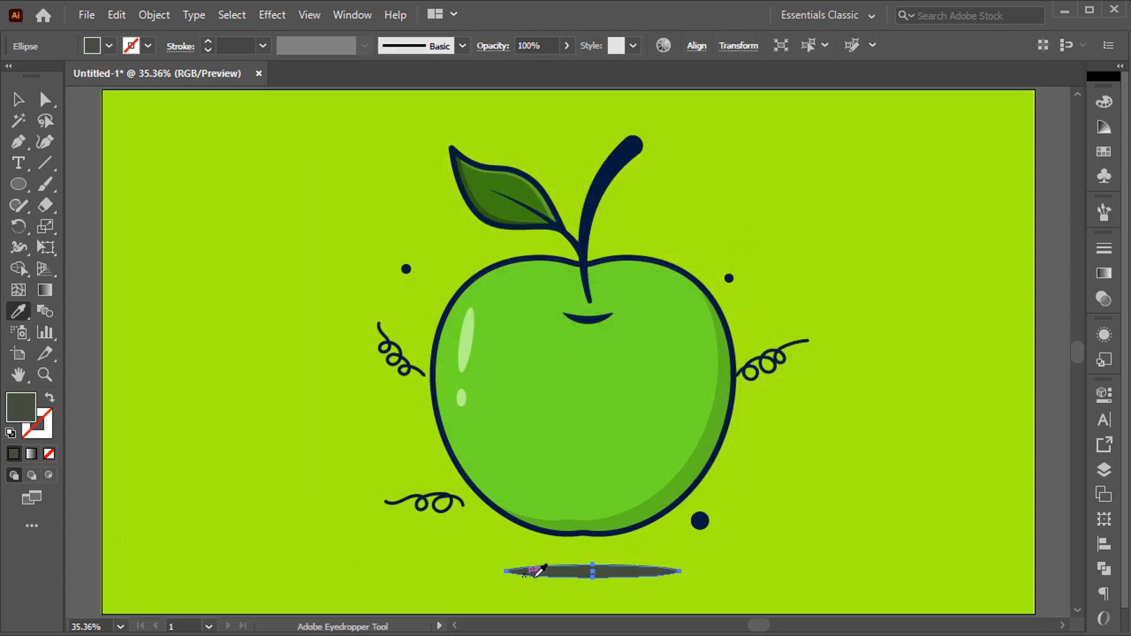
left_click(489, 562)
double_click(21, 407)
left_click(453, 351)
left_click(755, 218)
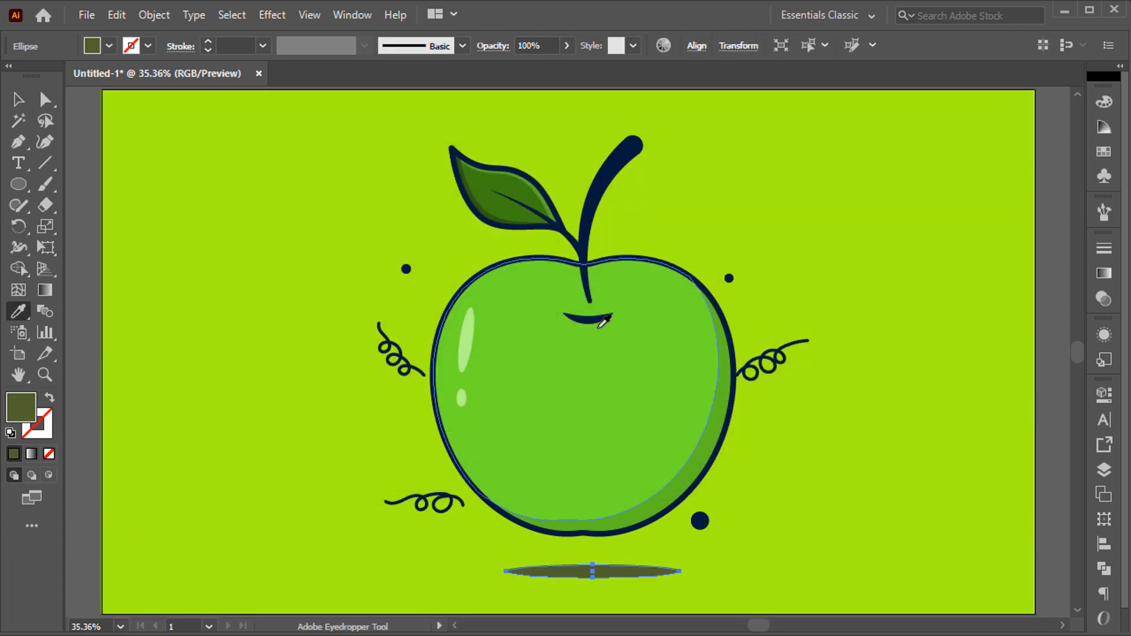
Step: Darken the shadow ellipse's fill to a very deep olive green and deselect it
double_click(20, 407)
left_click(472, 377)
left_click(472, 387)
left_click(755, 219)
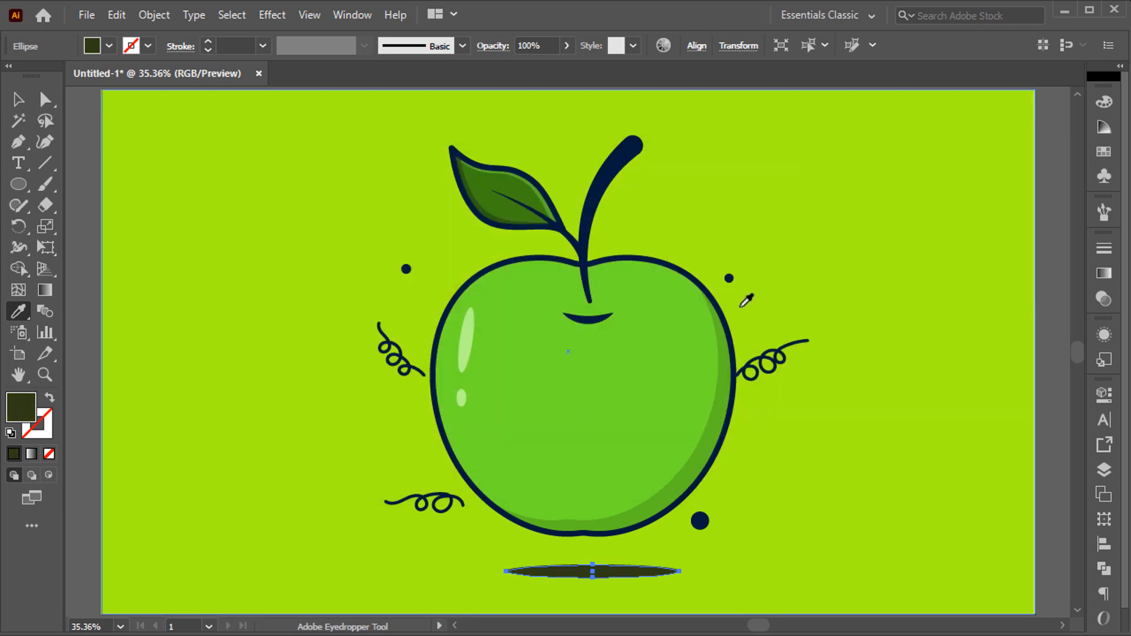
key("v")
left_click(1054, 533)
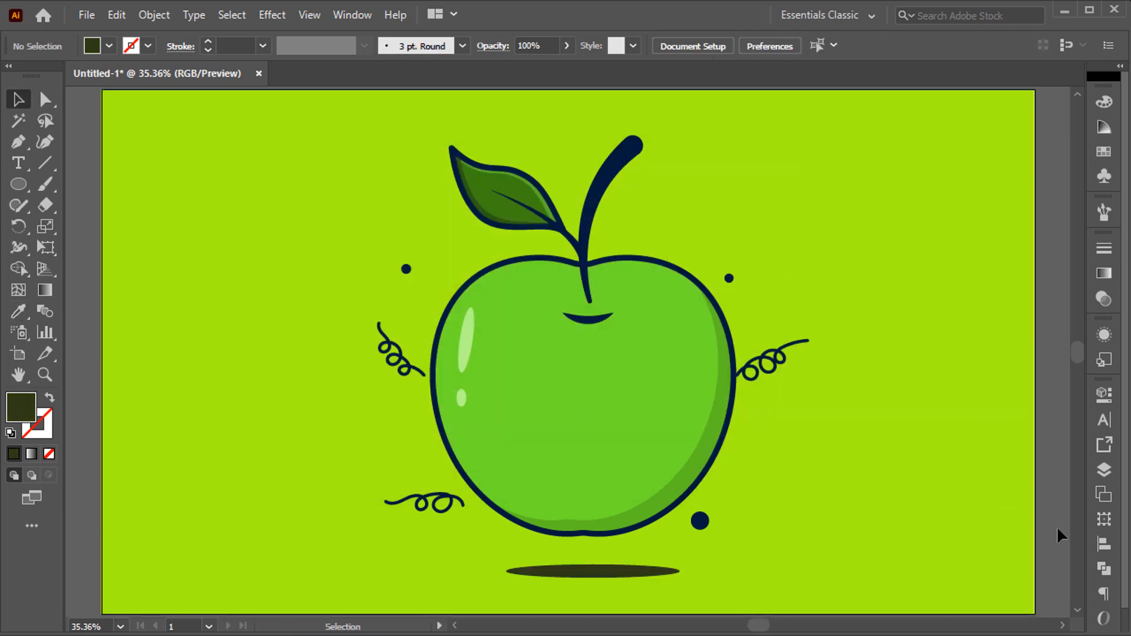